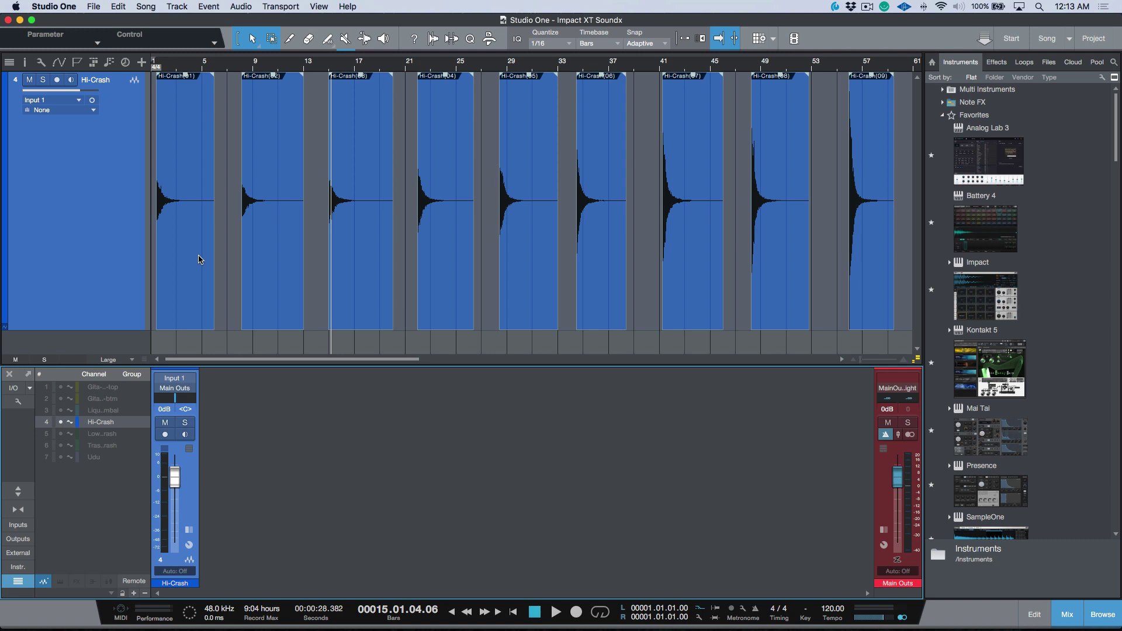
# - Unhide all seven tracks, fit them in view, and select Gita, Liquid Cymbal, Low-Crash, Trash-Crash and Udu
pyautogui.moveTo(61, 387); pyautogui.dragTo(60, 458)
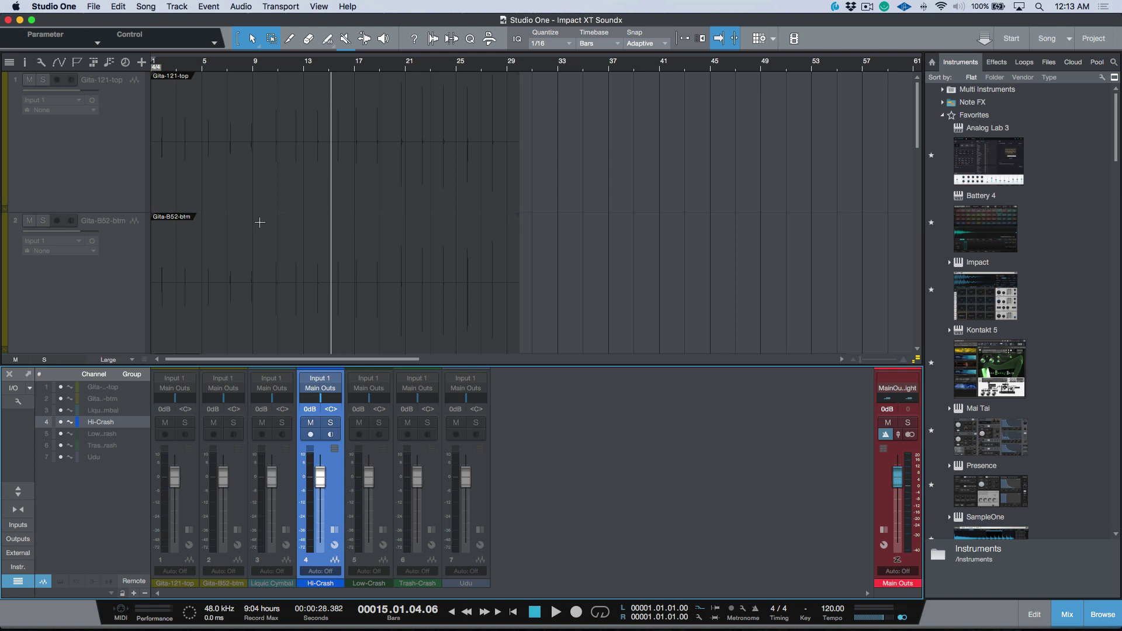
pyautogui.press('z')
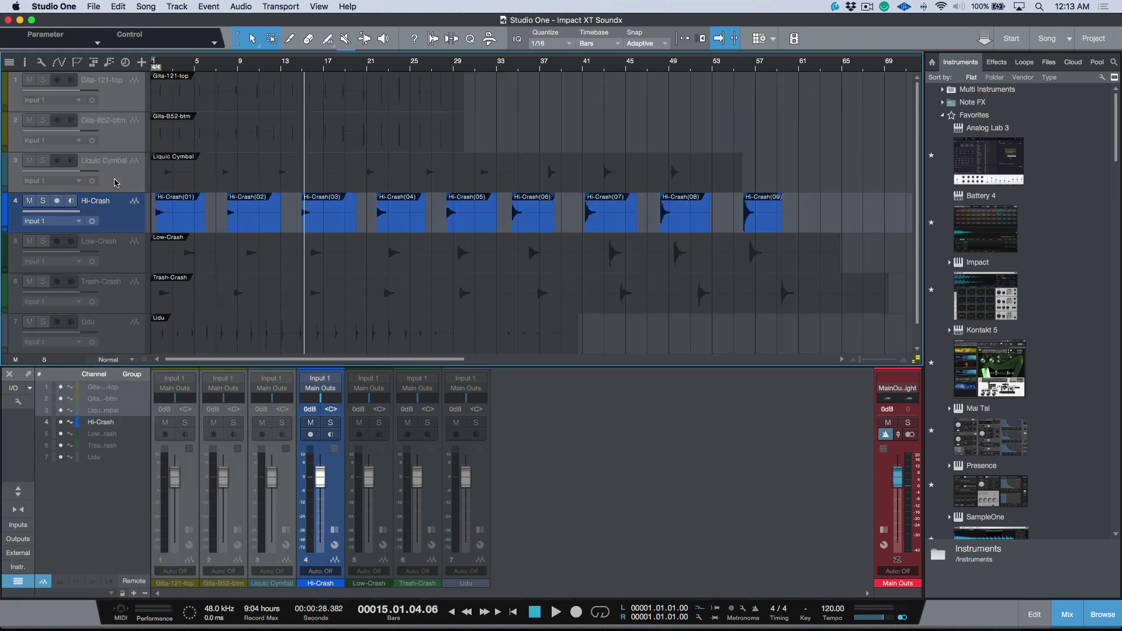
pyautogui.click(119, 182)
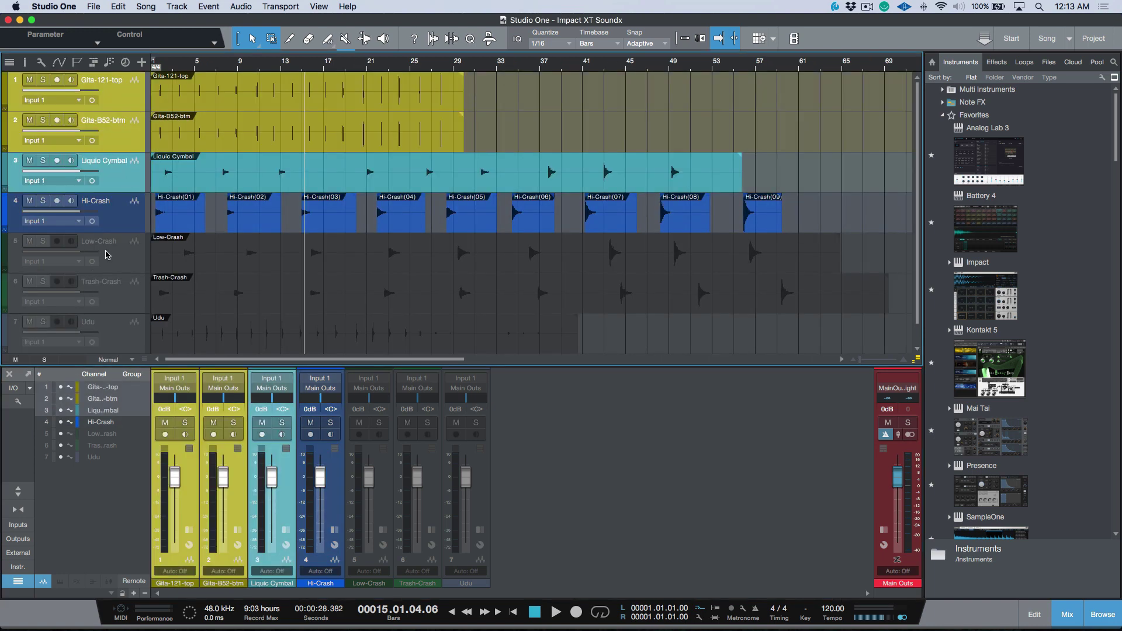
pyautogui.click(107, 254)
pyautogui.keyDown('shift'); pyautogui.click(123, 336); pyautogui.keyUp('shift')
pyautogui.hotkey('shift', 'a')
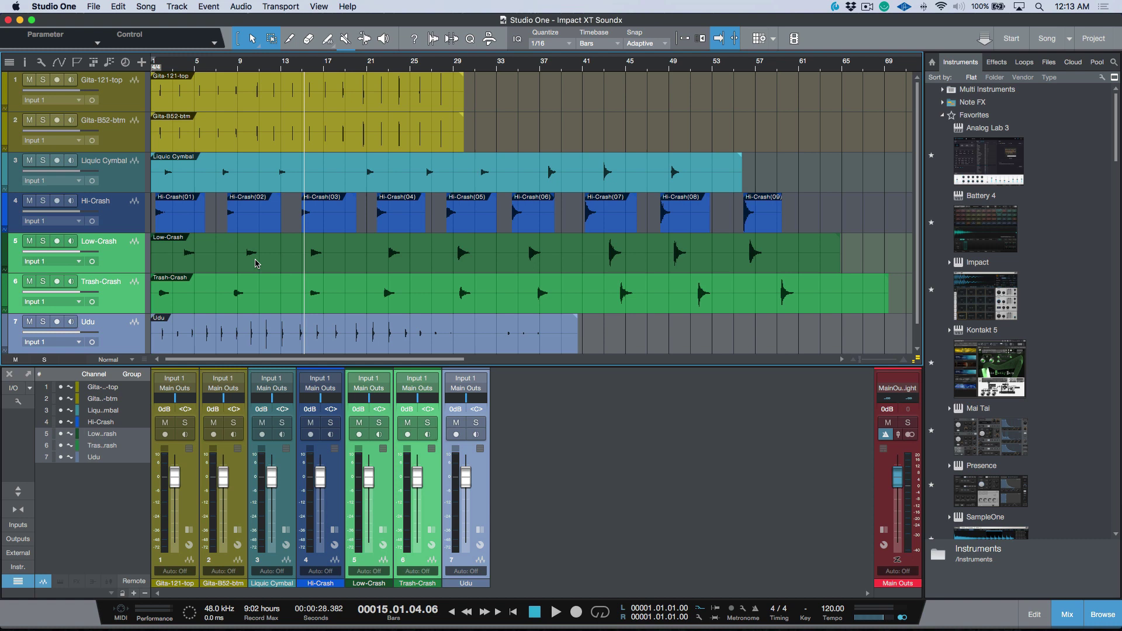
# - Hide all tracks except Hi-Crash and expand Hi-Crash to fill the view
pyautogui.click(130, 98)
pyautogui.keyDown('shift'); pyautogui.click(123, 189); pyautogui.keyUp('shift')
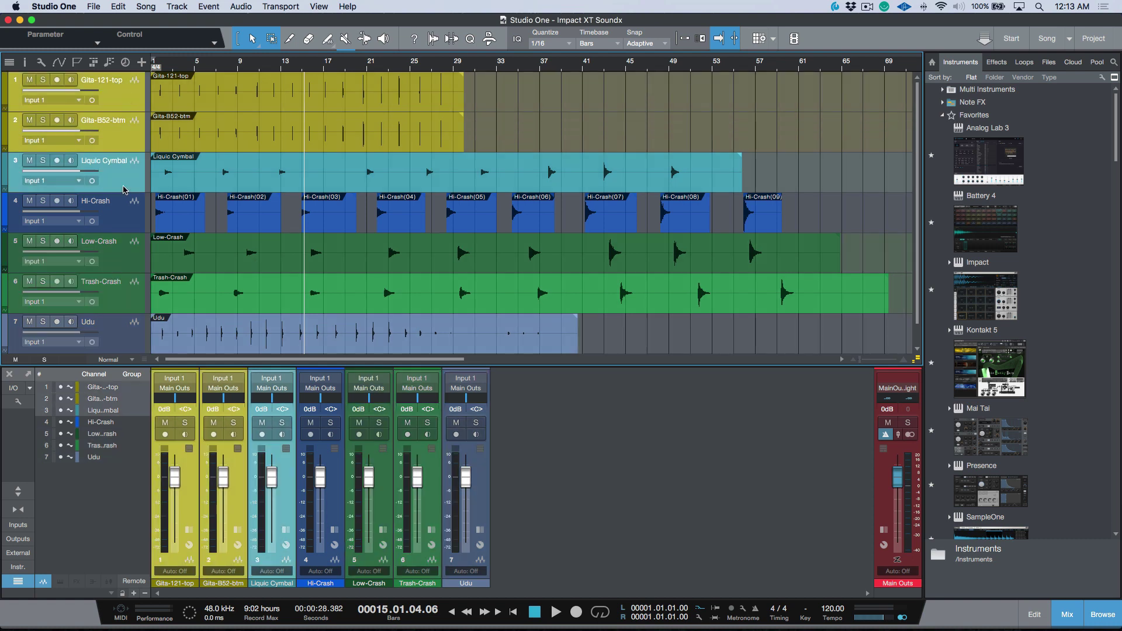
pyautogui.hotkey('shift', 'h')
pyautogui.click(116, 140)
pyautogui.keyDown('shift'); pyautogui.click(123, 214); pyautogui.keyUp('shift')
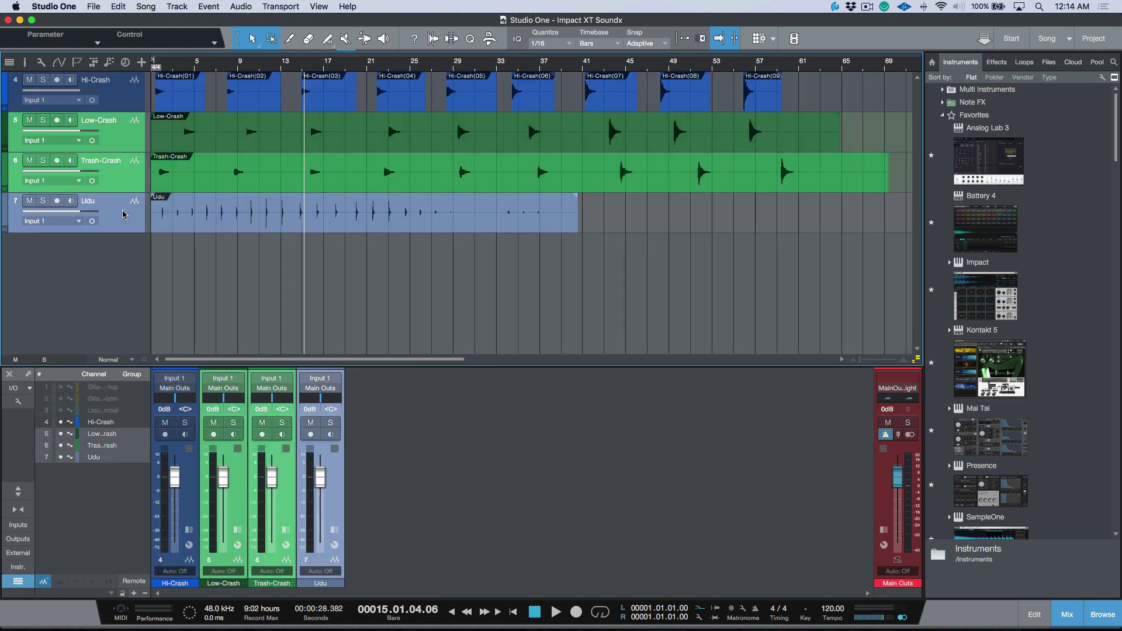
pyautogui.hotkey('shift', 'h')
pyautogui.click(124, 95)
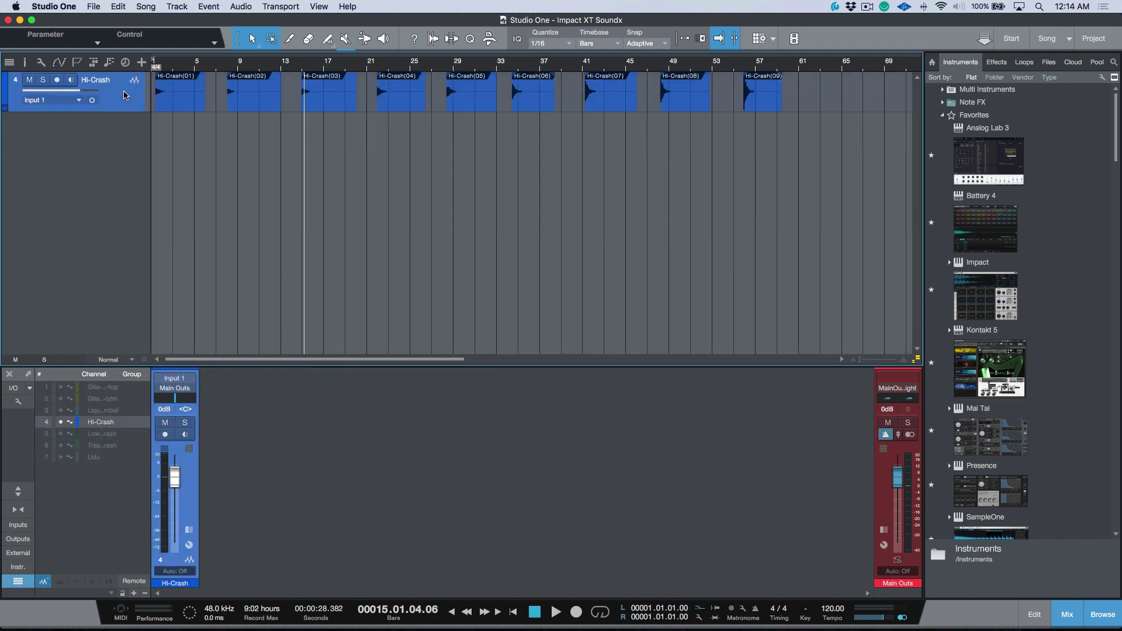
pyautogui.hotkey('shift', 'z')
# - Merge the nine Hi-Crash events into a single event
pyautogui.click(185, 232)
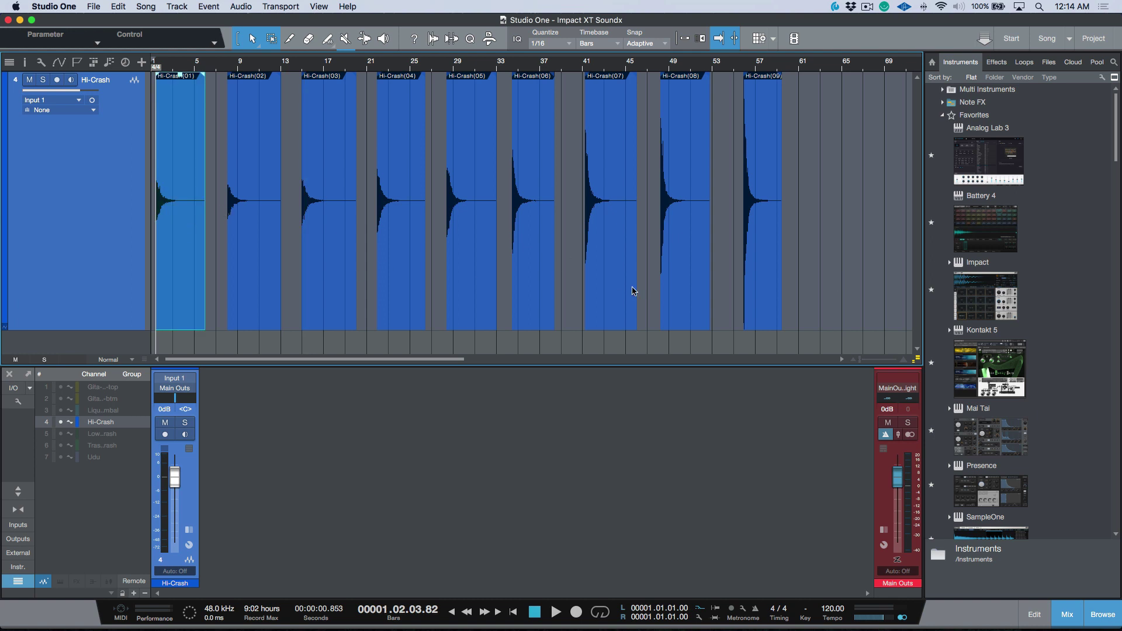
pyautogui.press('super+a')
pyautogui.press('g')
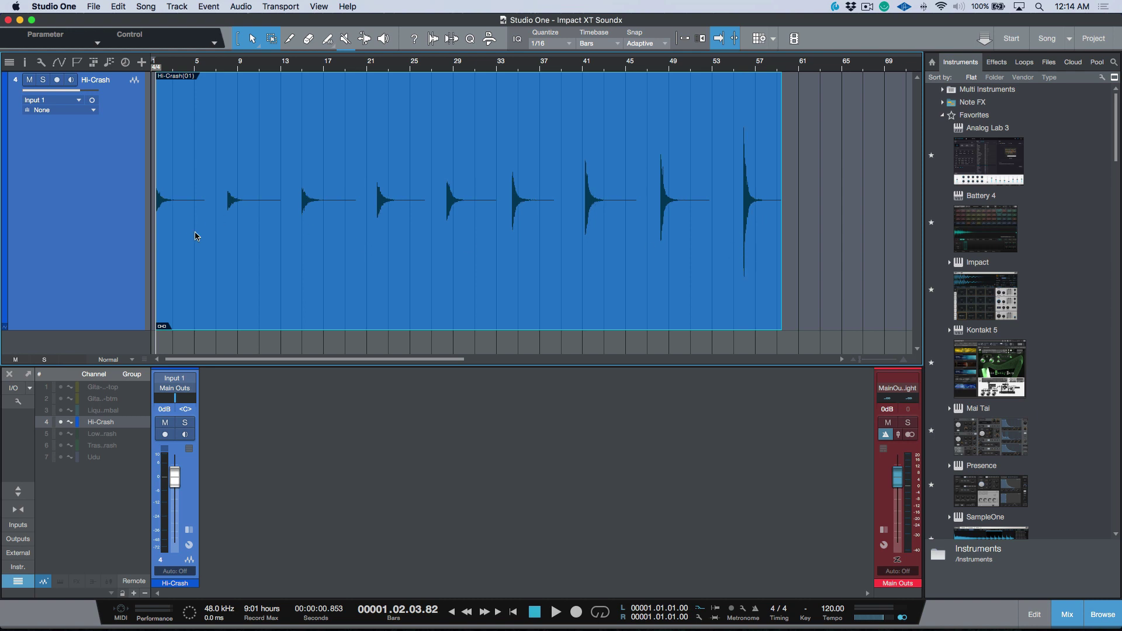
# - Audition the merged crash event, then split it at transients into Hi-Crash(01)–(09)
pyautogui.press('space')
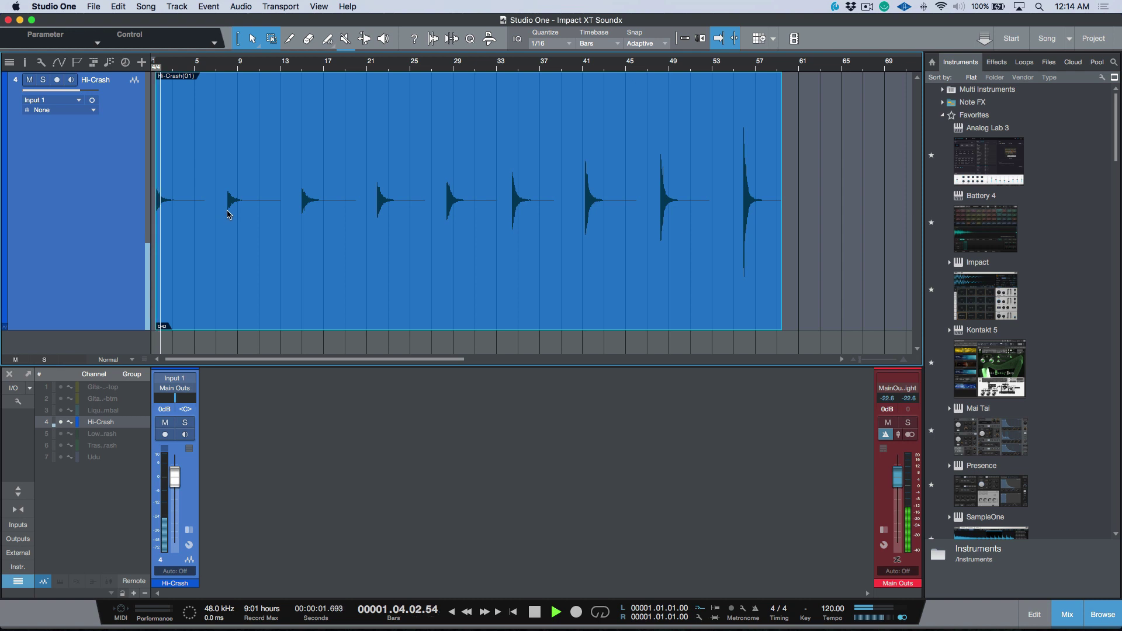
pyautogui.click(232, 216)
pyautogui.click(301, 207)
pyautogui.click(377, 211)
pyautogui.click(447, 208)
pyautogui.click(510, 209)
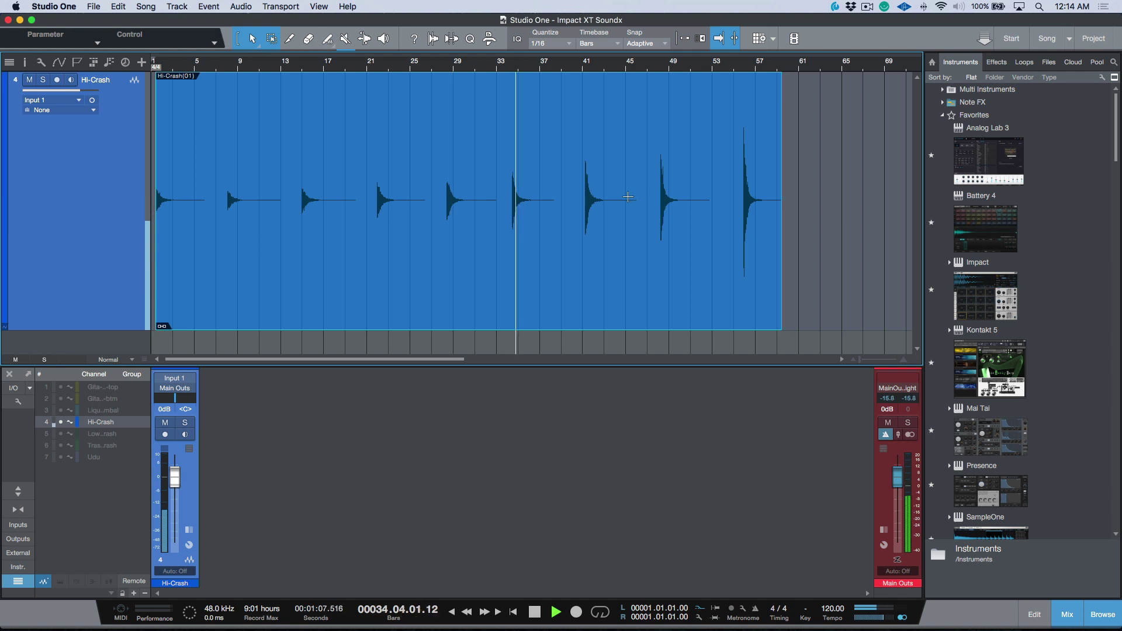
pyautogui.press('space')
pyautogui.click(742, 208)
pyautogui.press('space')
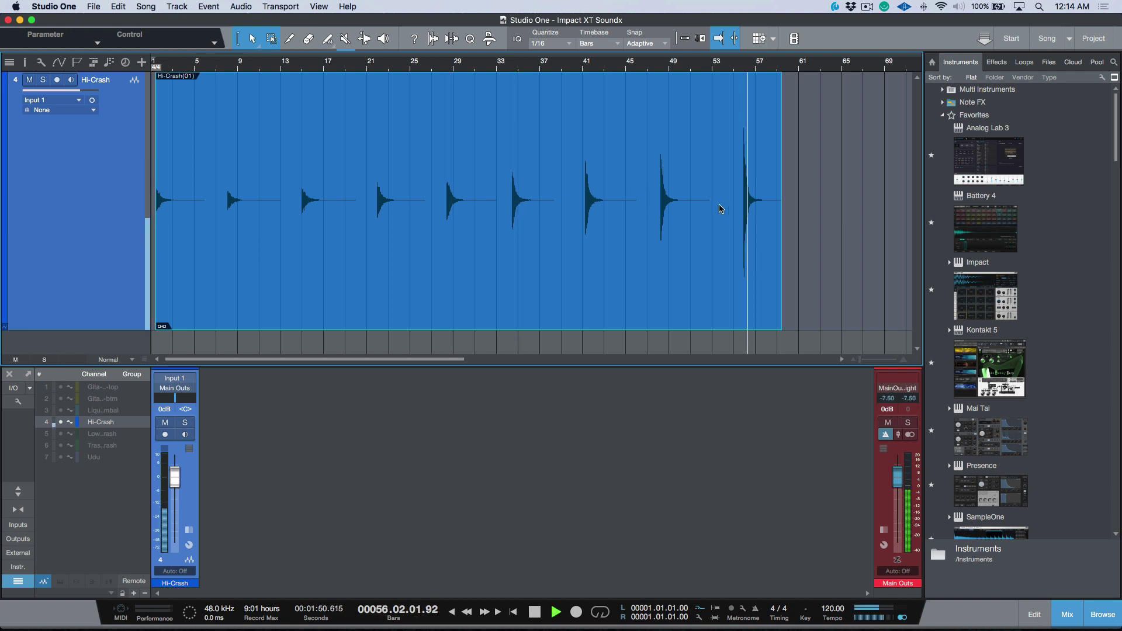
pyautogui.press('space')
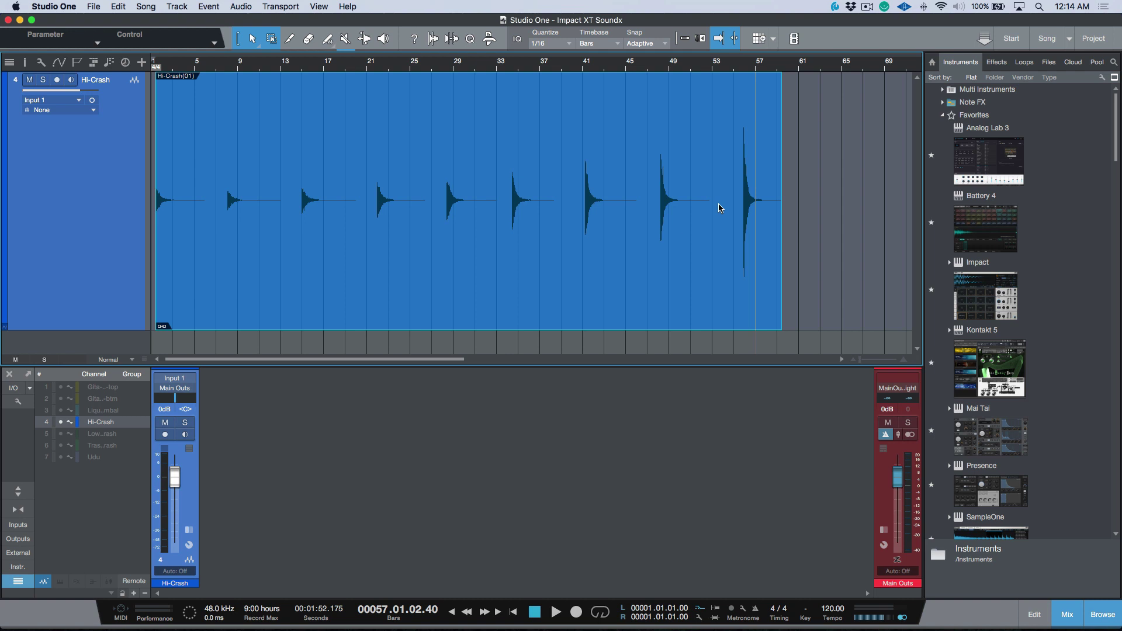
pyautogui.press('super+shift+s')
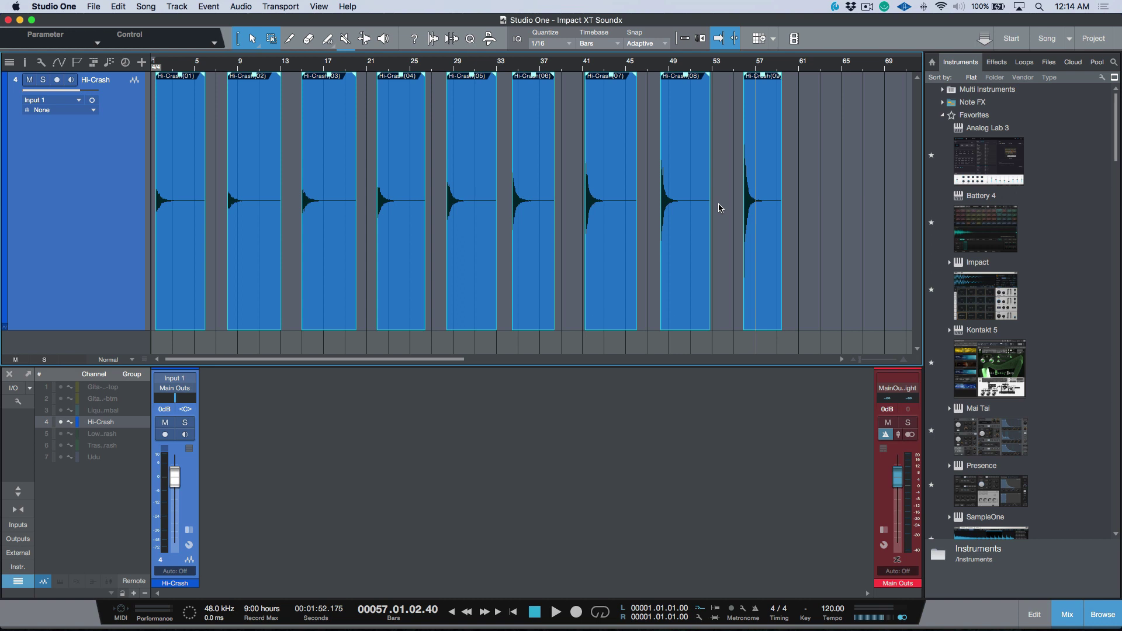
pyautogui.click(817, 201)
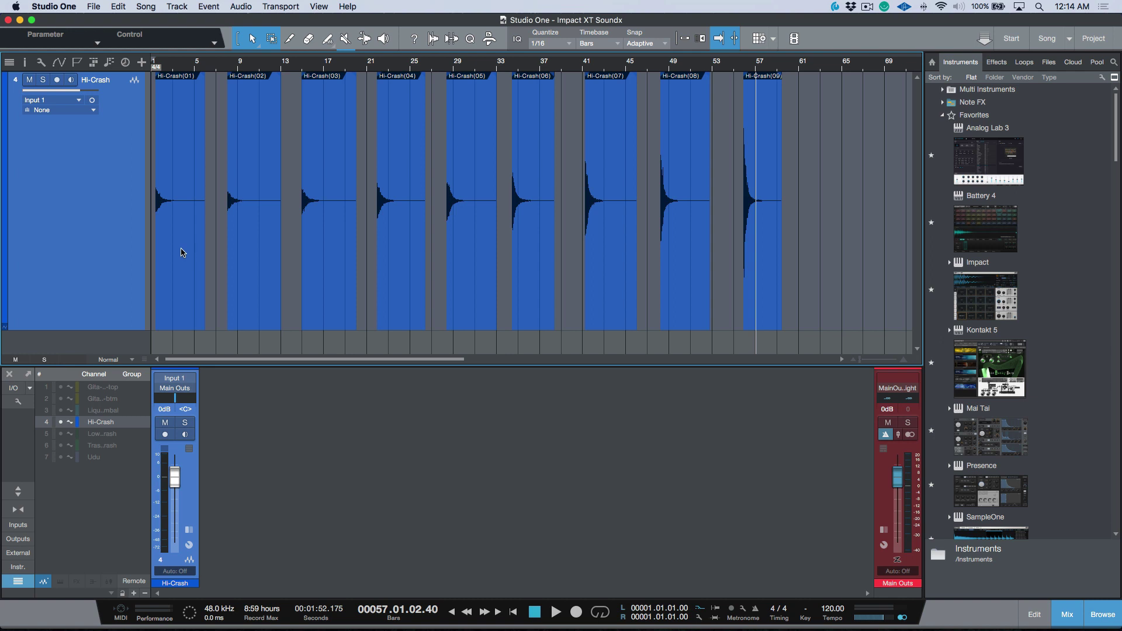
# - Send all nine Hi-Crash events to a new Impact XT track, filling pads C1–G#1
pyautogui.press('super+a')
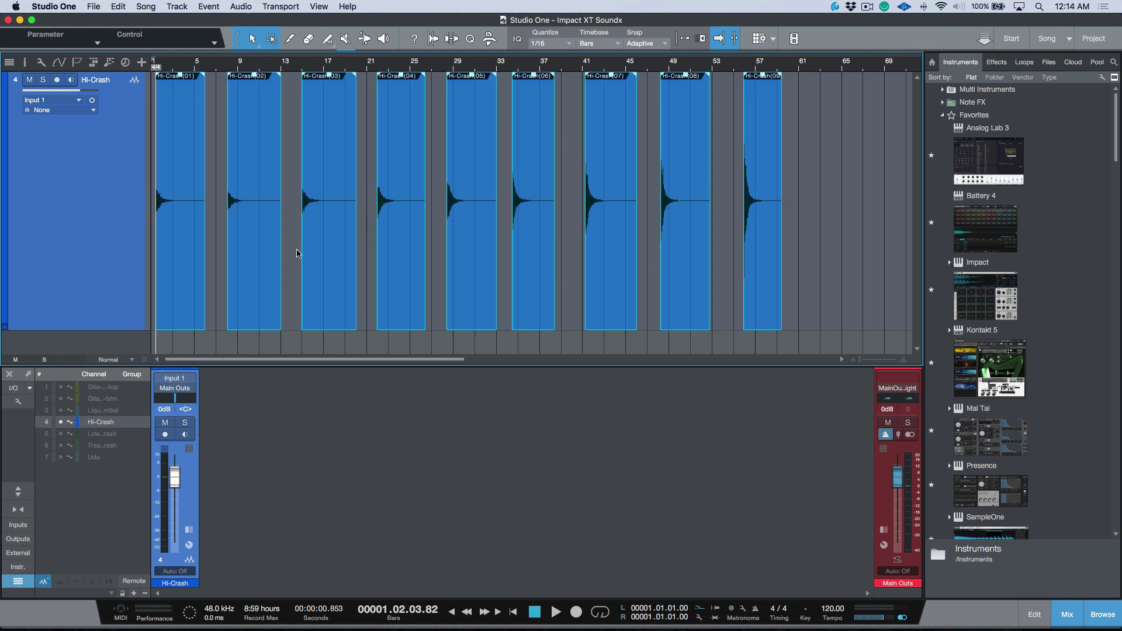
pyautogui.rightClick(170, 231)
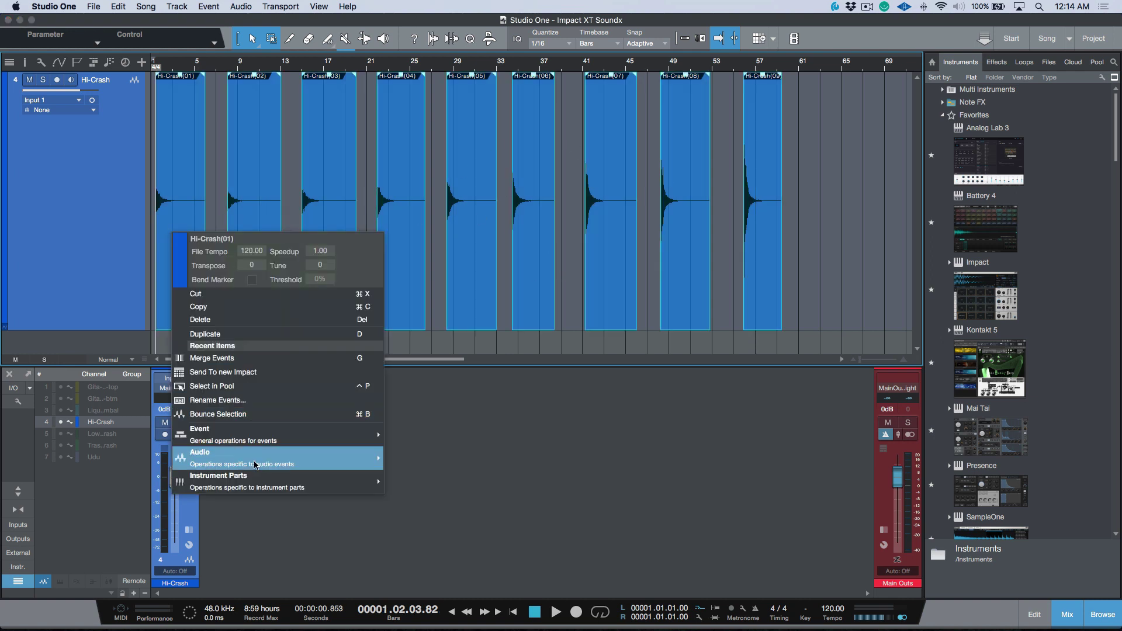
pyautogui.moveTo(304, 455)
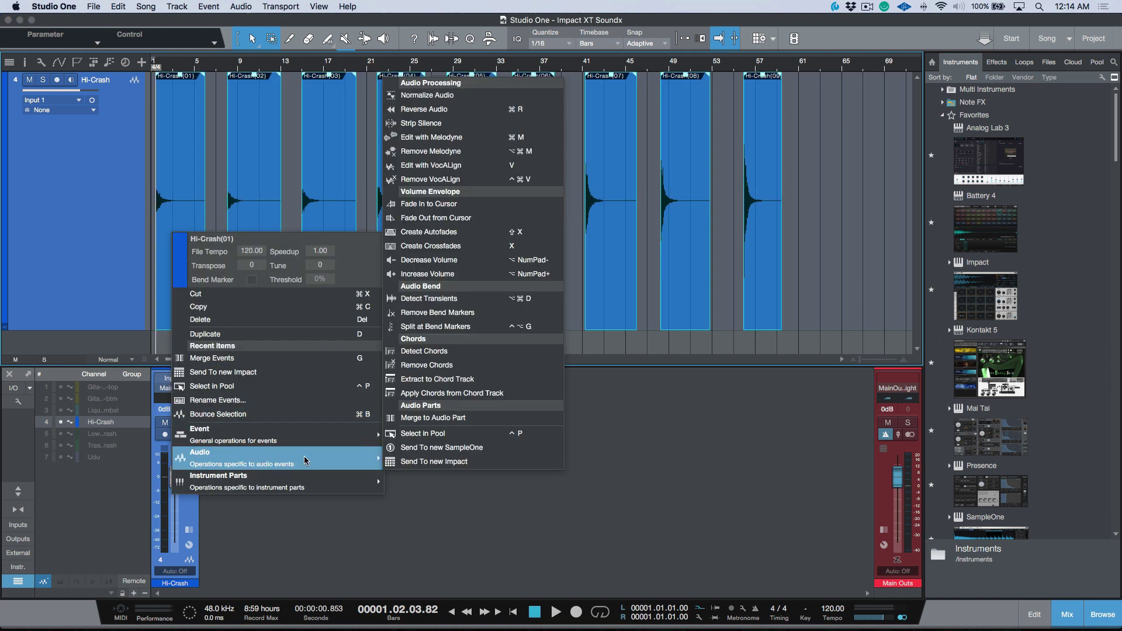
pyautogui.click(450, 467)
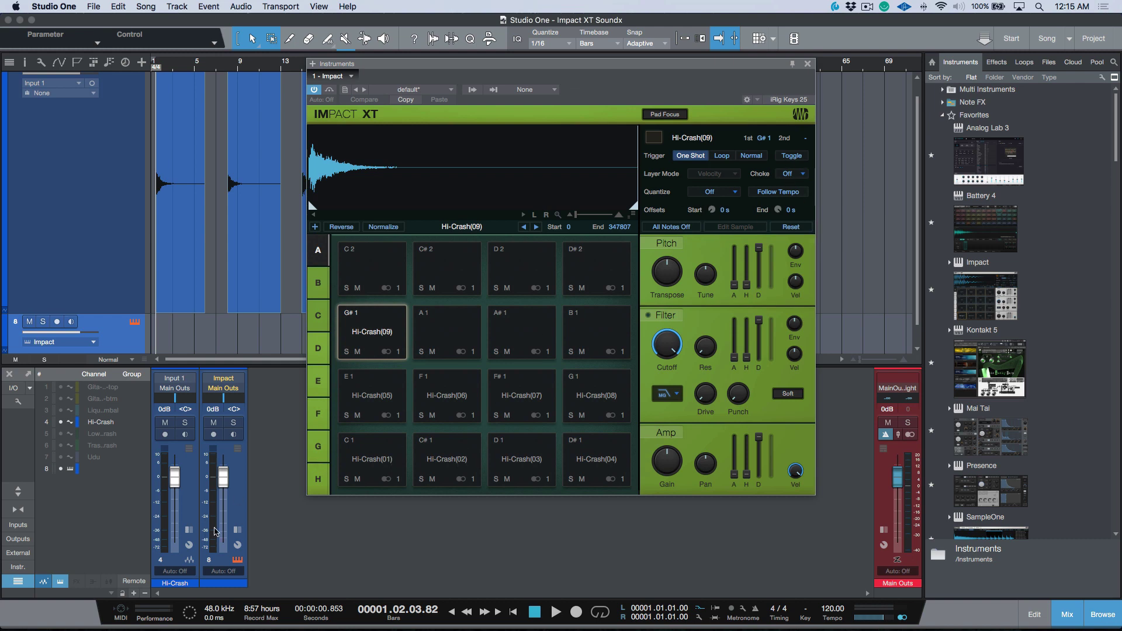
# - Turn the Impact channel down and put pads Hi-Crash(01)–(04) in choke group 1
pyautogui.moveTo(221, 522); pyautogui.dragTo(232, 593)
pyautogui.click(360, 459)
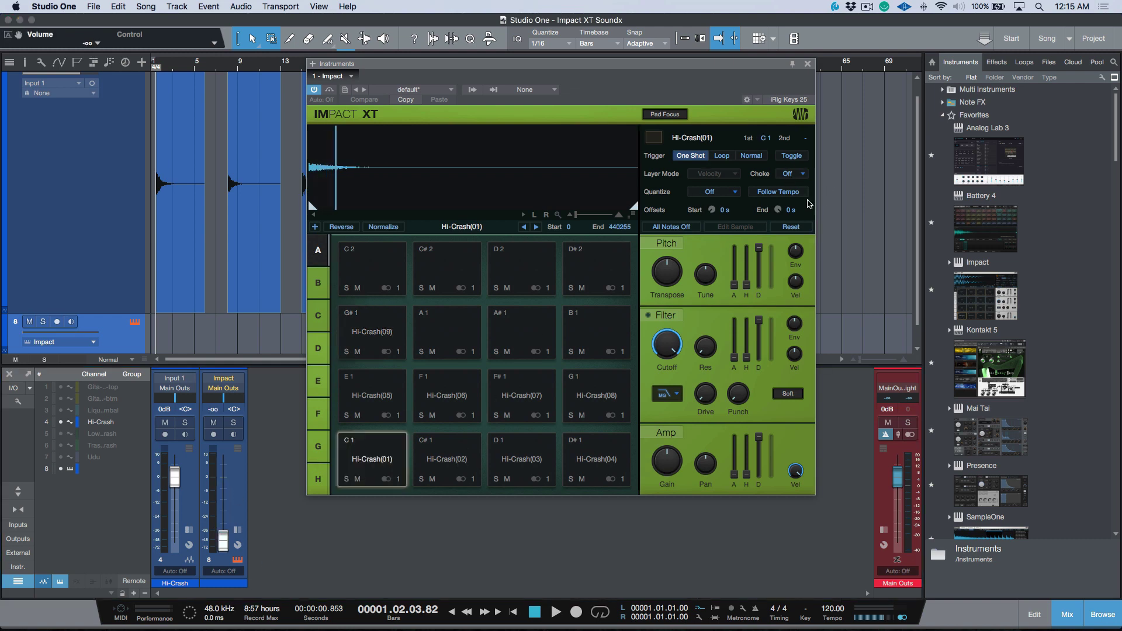
pyautogui.click(794, 173)
pyautogui.click(802, 212)
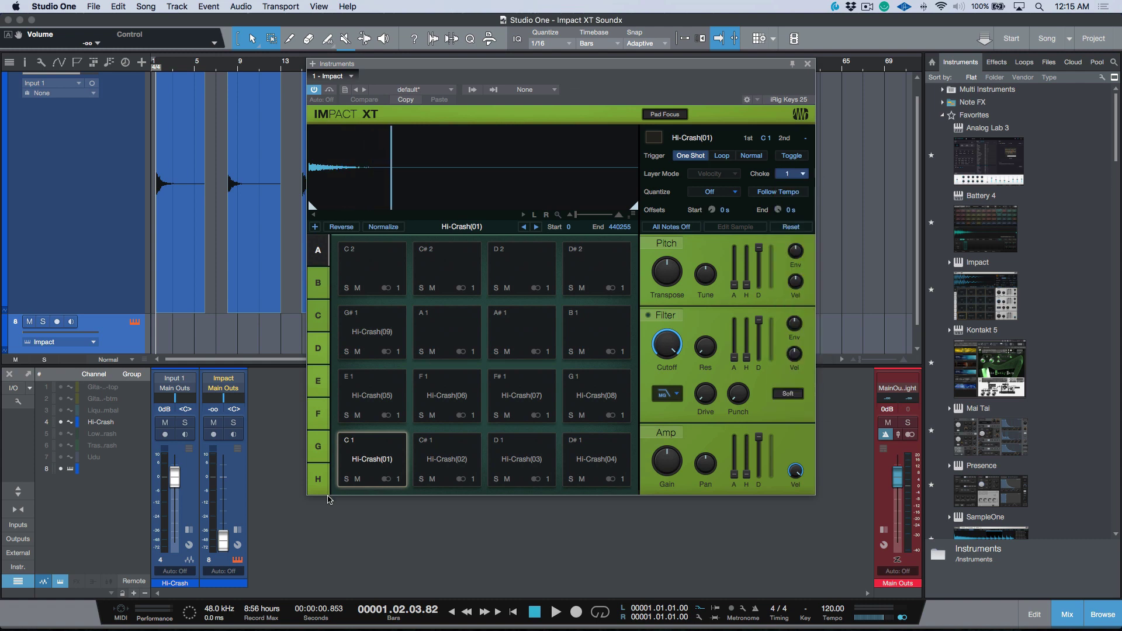
pyautogui.click(447, 459)
pyautogui.click(794, 174)
pyautogui.click(800, 213)
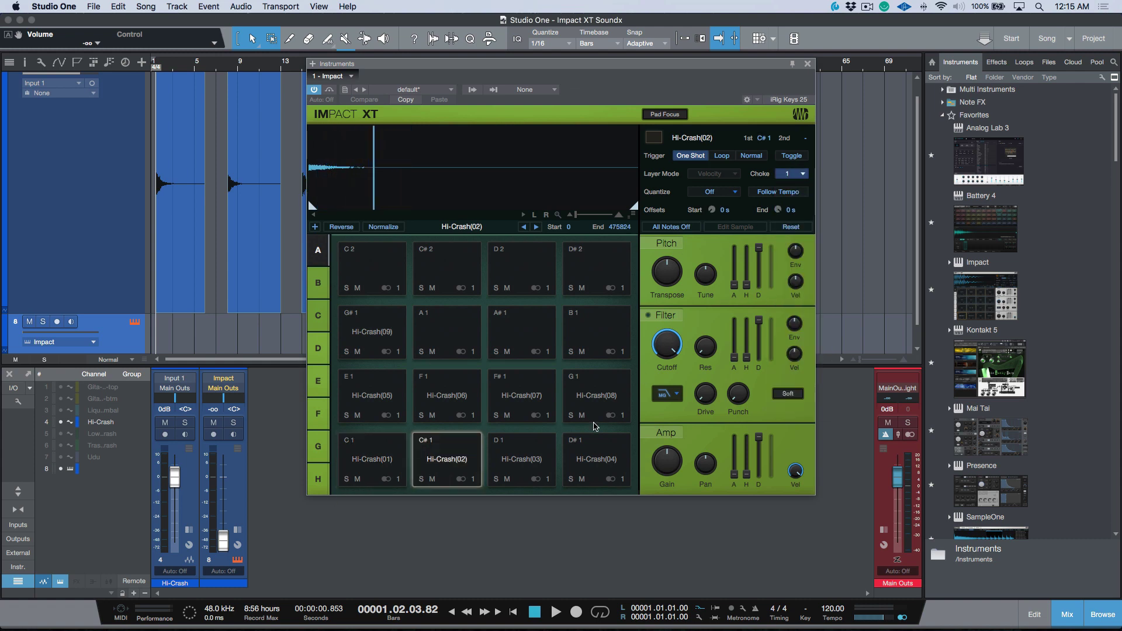
pyautogui.click(804, 175)
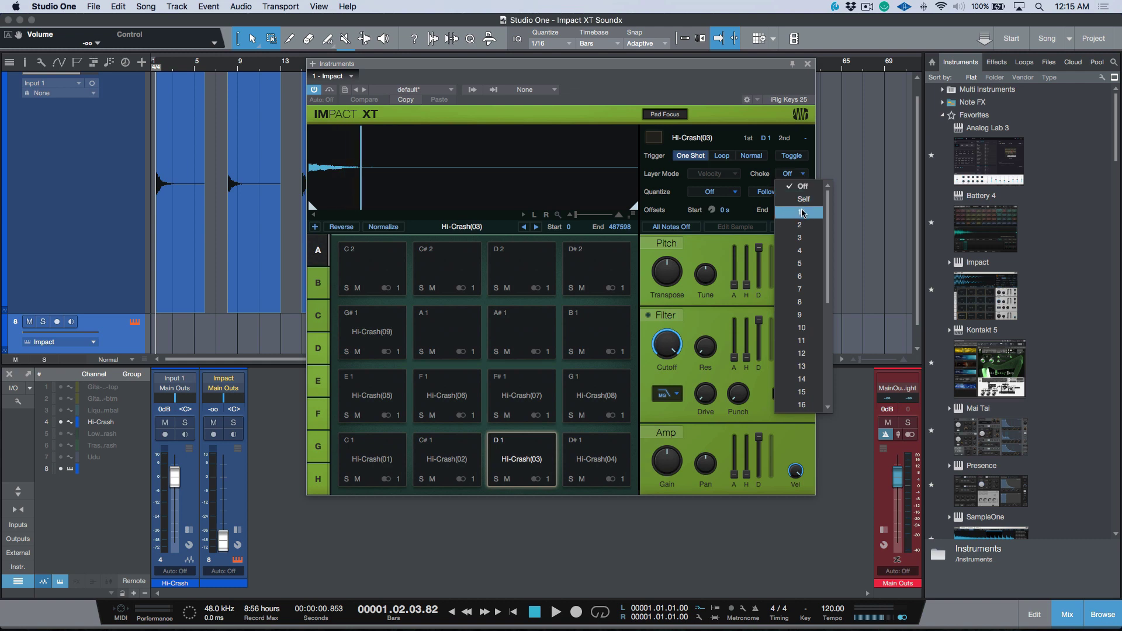
pyautogui.click(800, 212)
pyautogui.click(602, 445)
pyautogui.click(793, 173)
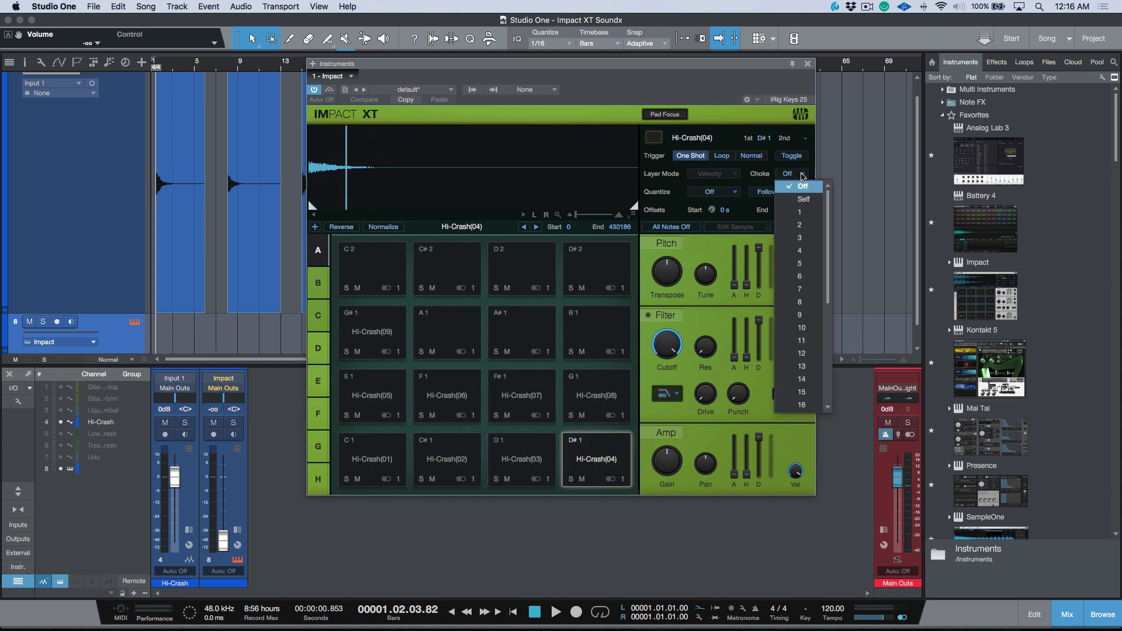
pyautogui.click(800, 212)
# - Put pads Hi-Crash(05) through Hi-Crash(09) on G#1 in choke group 1
pyautogui.click(391, 409)
pyautogui.click(793, 173)
pyautogui.click(804, 212)
pyautogui.click(447, 403)
pyautogui.click(793, 174)
pyautogui.click(800, 212)
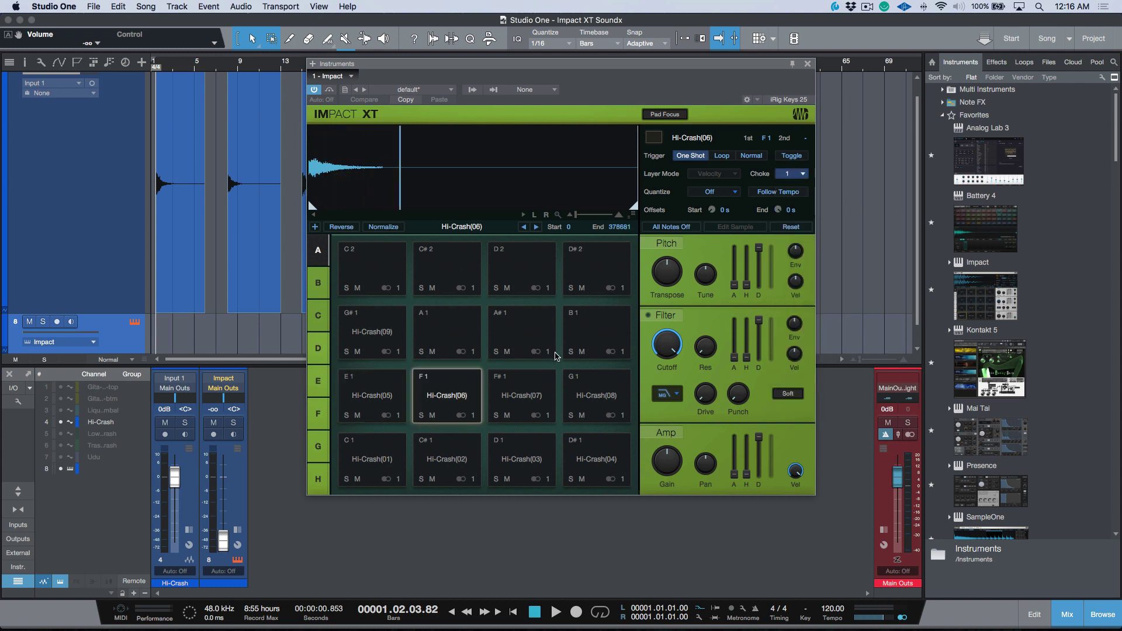
pyautogui.click(522, 403)
pyautogui.click(793, 173)
pyautogui.click(799, 212)
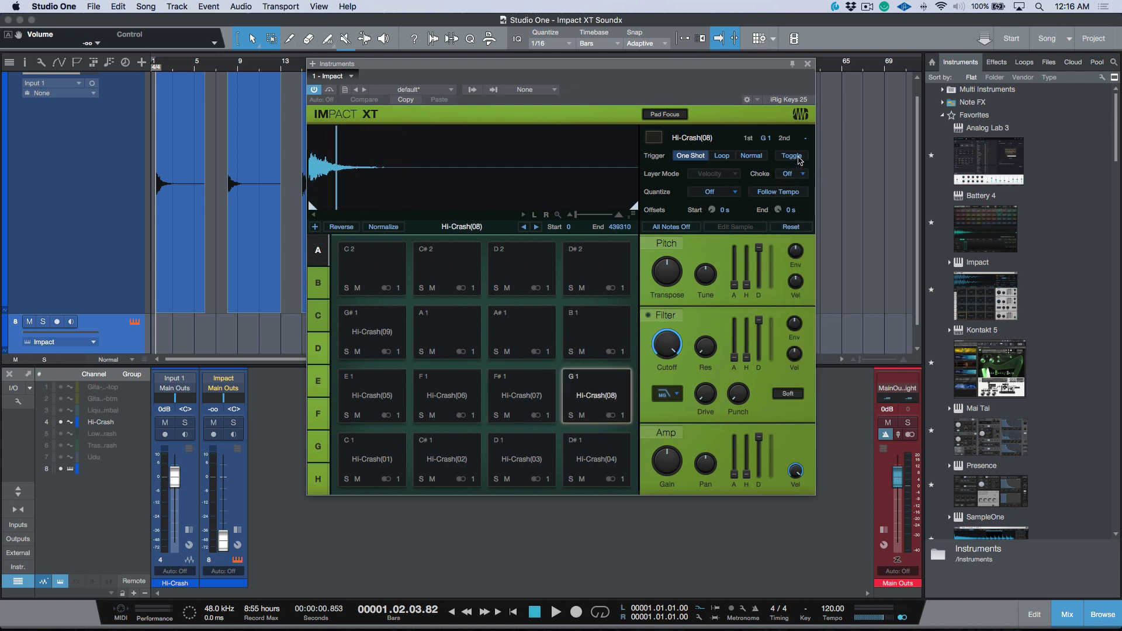
pyautogui.click(798, 176)
pyautogui.click(769, 215)
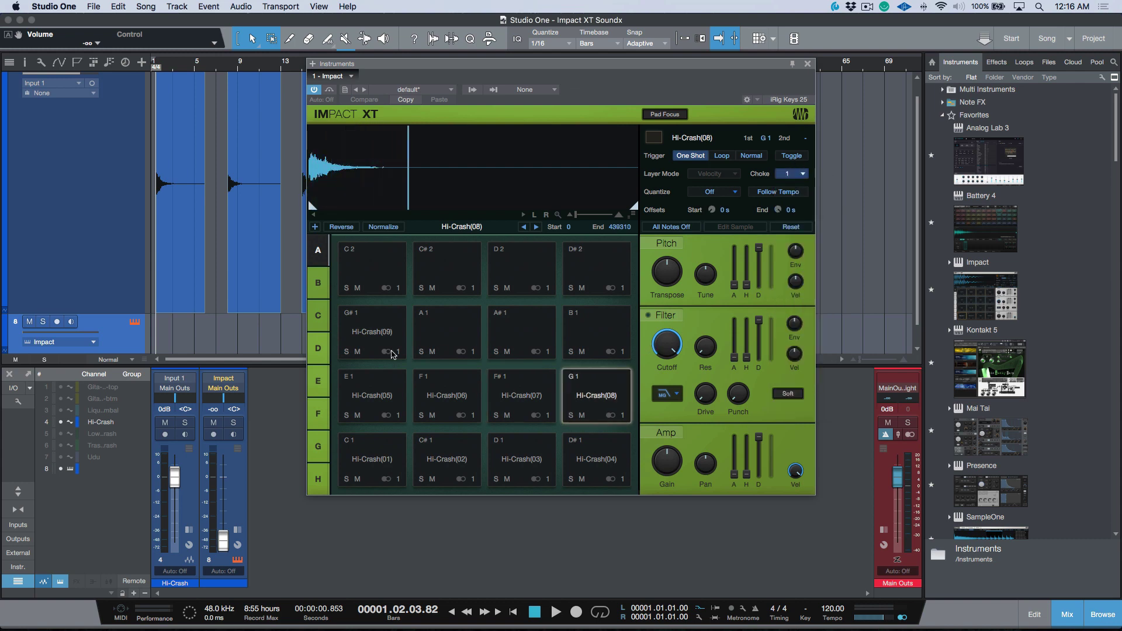
pyautogui.click(793, 173)
pyautogui.click(796, 188)
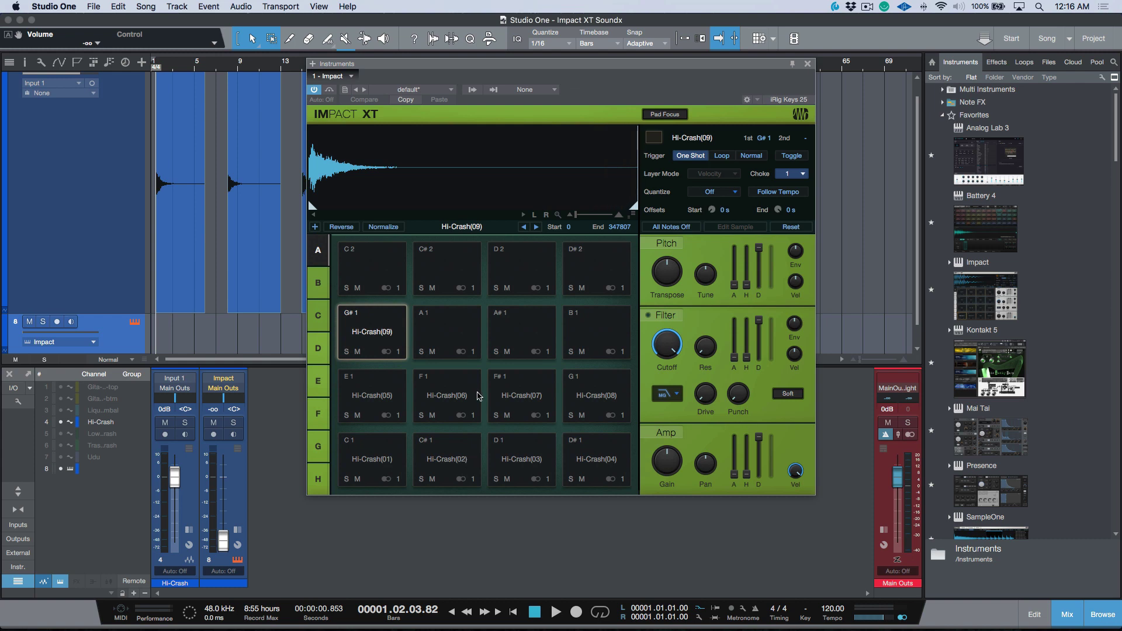
# - Reset the Impact channel to 0dB and audition each crash pad in both rows
pyautogui.keyDown('alt'); pyautogui.click(222, 541); pyautogui.keyUp('alt')
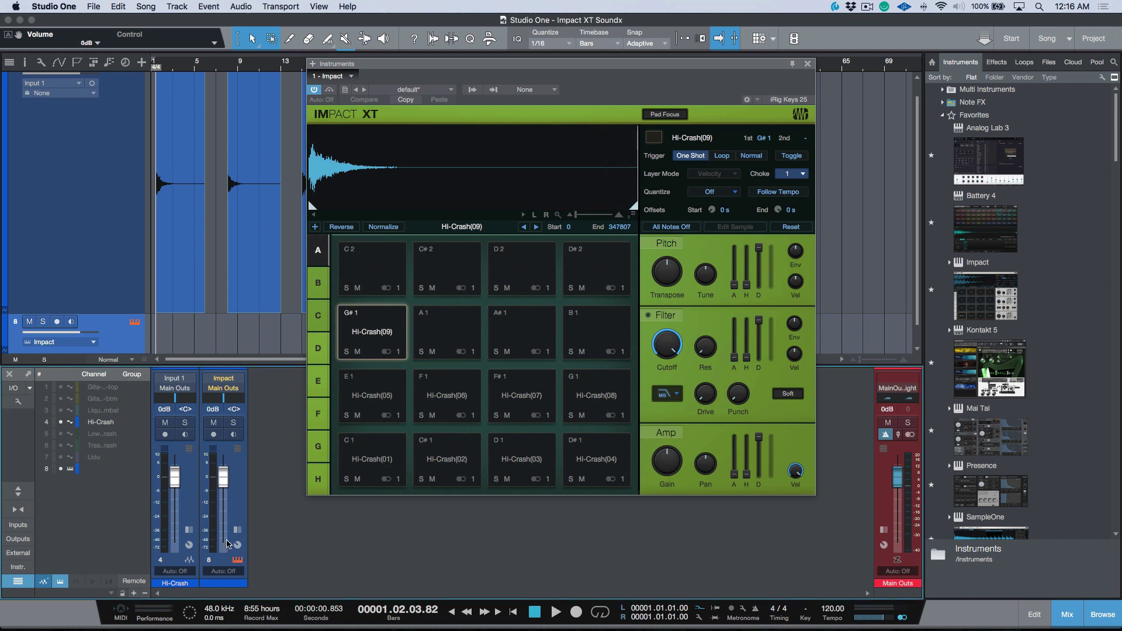
pyautogui.click(382, 392)
pyautogui.click(447, 395)
pyautogui.click(521, 395)
pyautogui.click(601, 394)
pyautogui.click(596, 459)
pyautogui.click(497, 459)
pyautogui.click(447, 459)
pyautogui.click(372, 459)
pyautogui.click(447, 460)
pyautogui.click(521, 459)
pyautogui.click(590, 444)
# - Test the choke between the crash pads
pyautogui.click(372, 331)
pyautogui.click(372, 395)
pyautogui.click(447, 395)
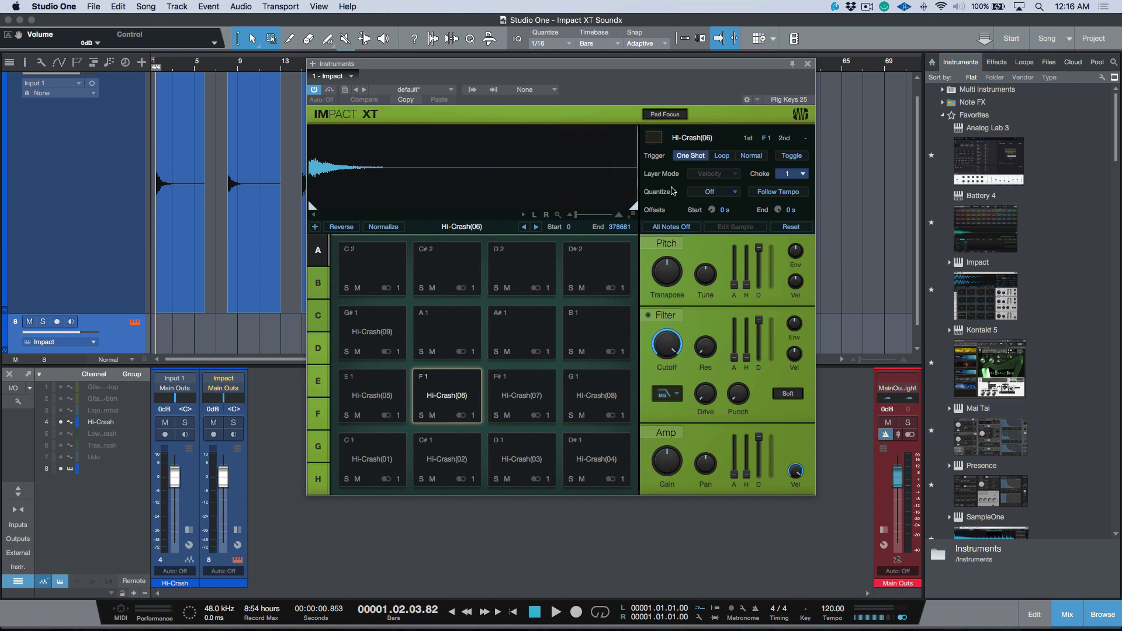
# - Colour pads C1, C#1, D1 and D#1 blue
pyautogui.click(395, 456)
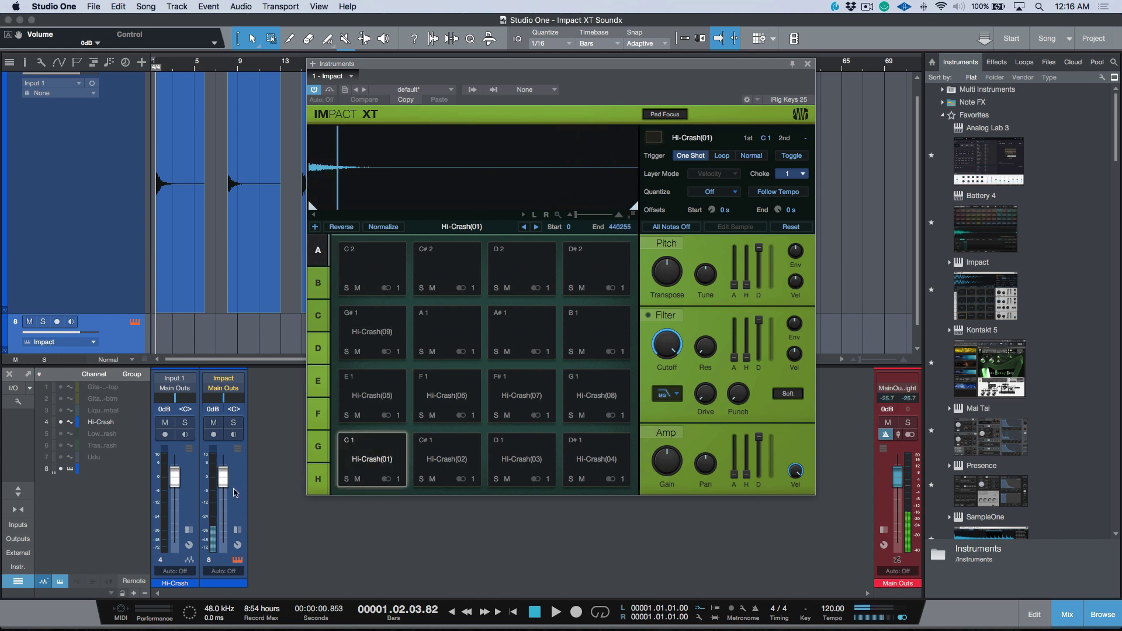
pyautogui.click(654, 137)
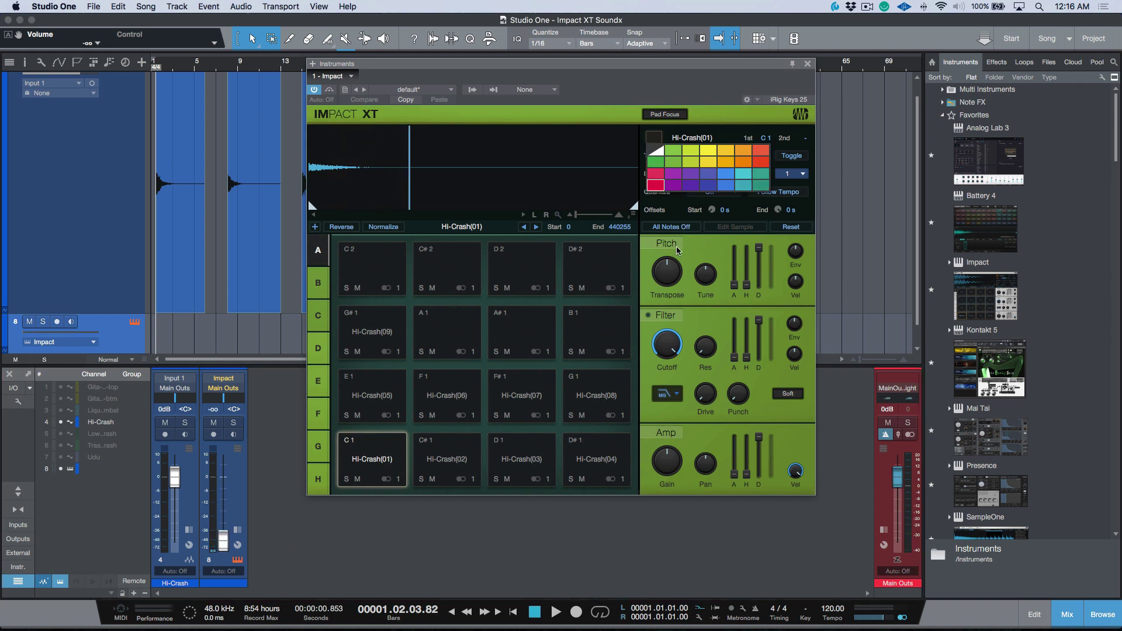
pyautogui.click(726, 175)
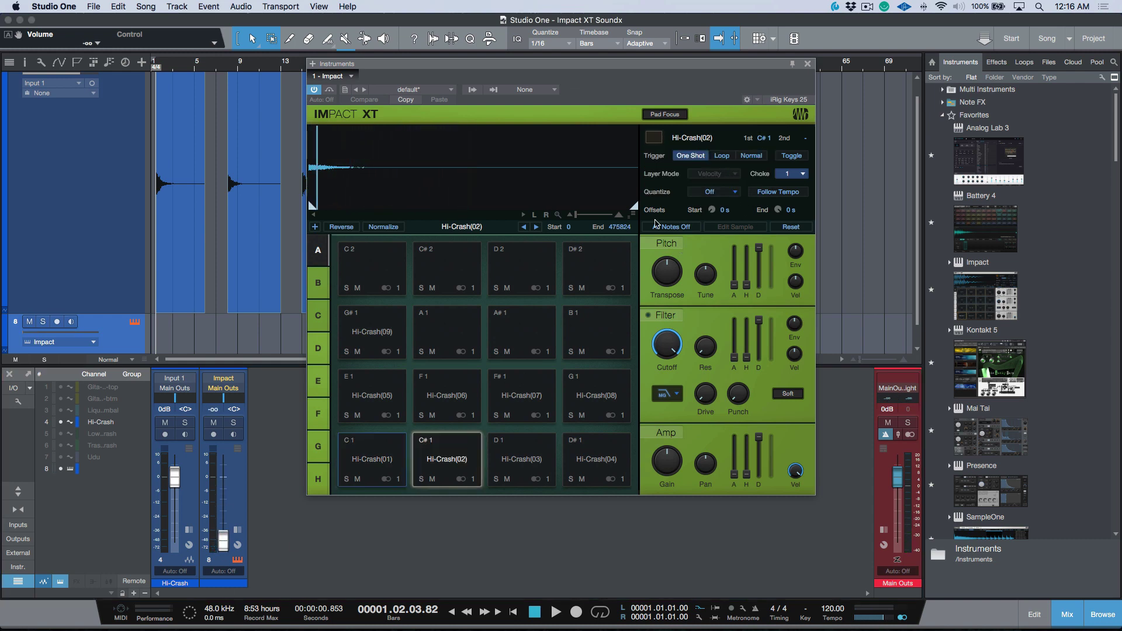
pyautogui.click(653, 137)
pyautogui.click(726, 174)
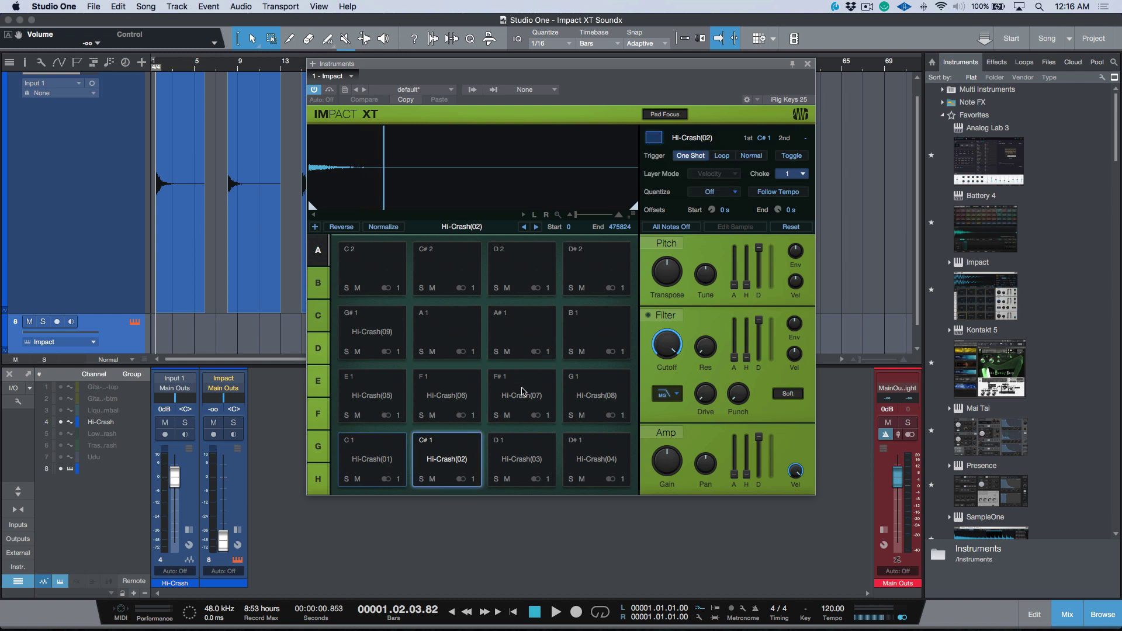
pyautogui.click(521, 459)
pyautogui.click(653, 137)
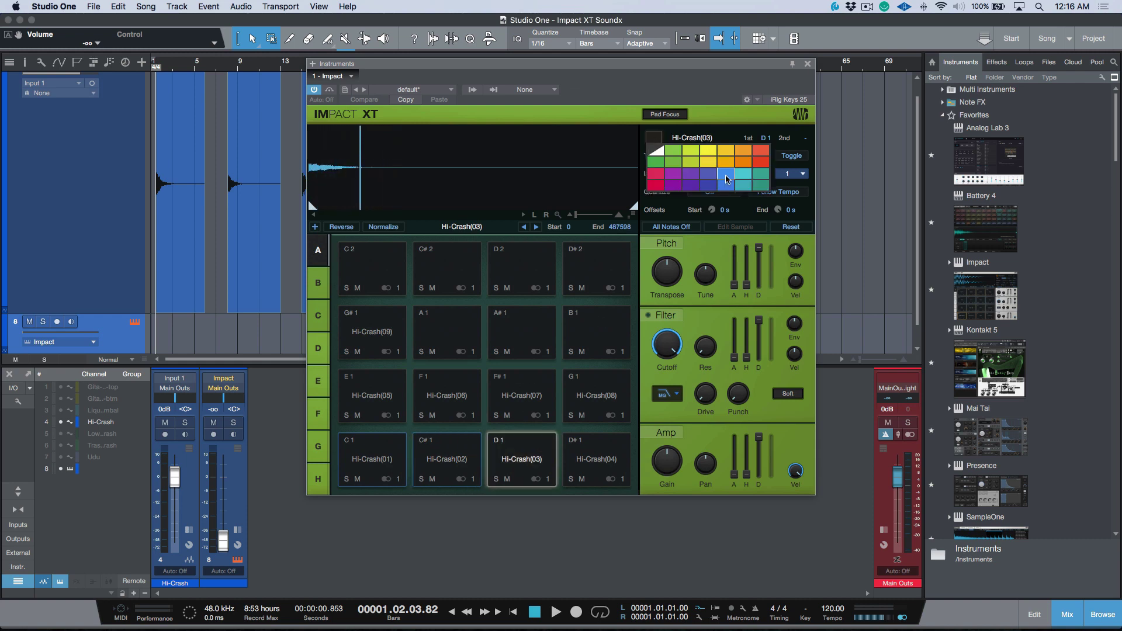
pyautogui.click(728, 175)
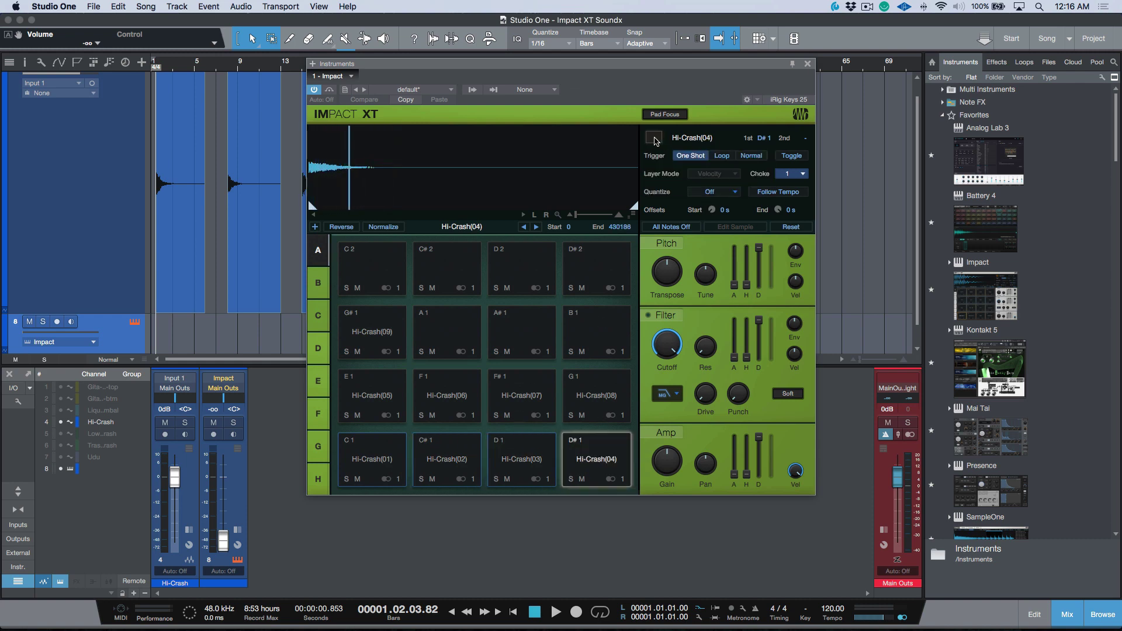
pyautogui.click(653, 138)
pyautogui.click(728, 174)
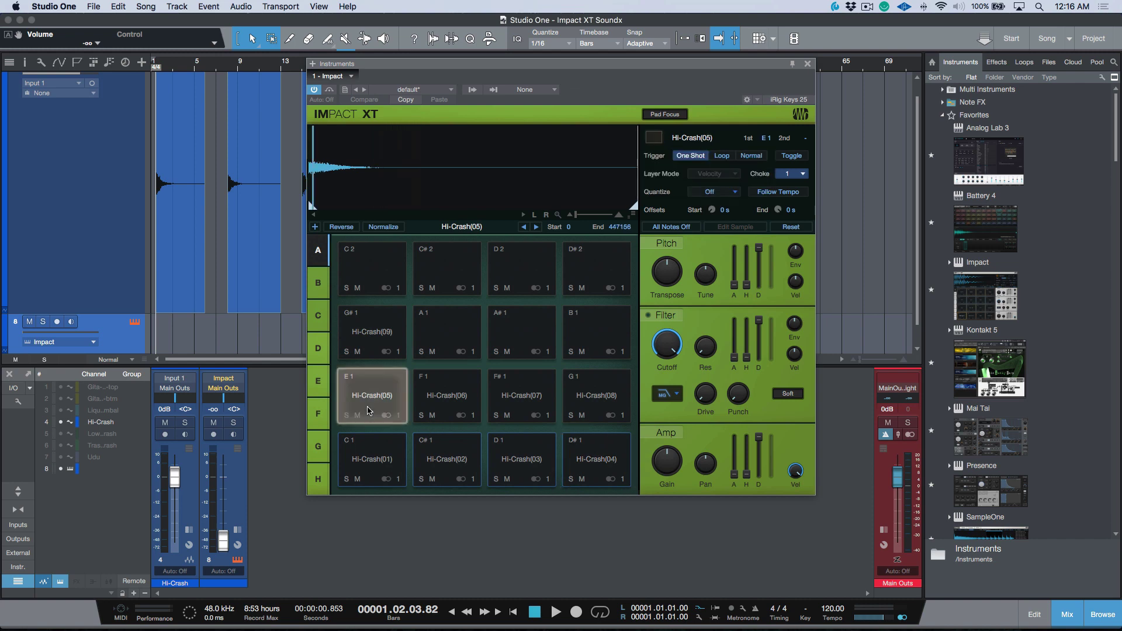
# - Colour pads E1, F1 and F#1 orange
pyautogui.click(655, 138)
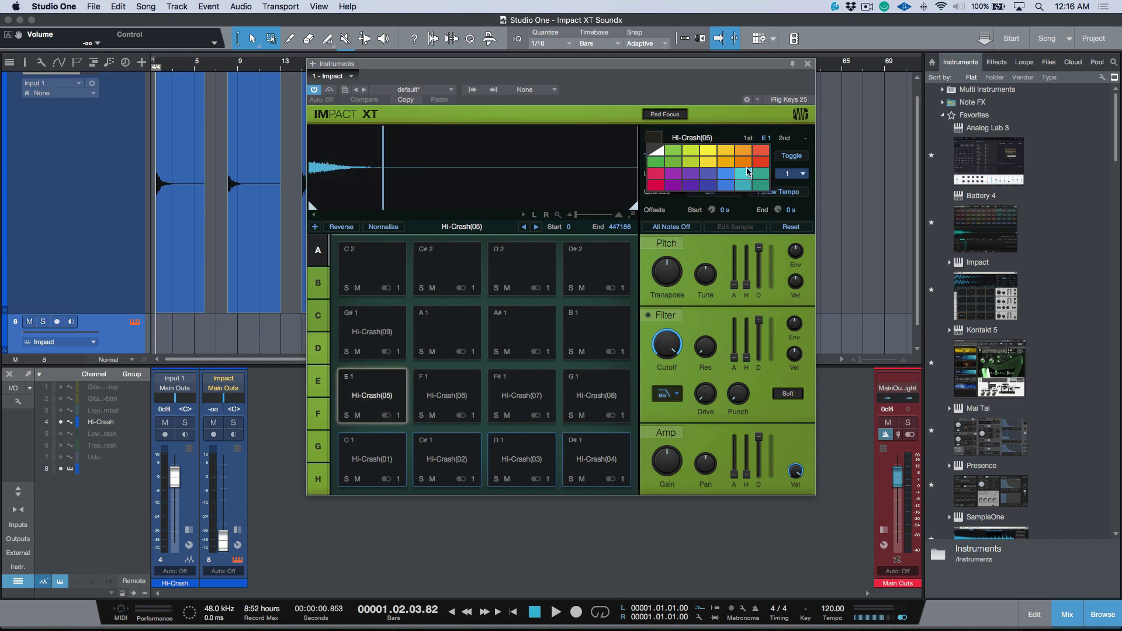
pyautogui.click(743, 170)
pyautogui.click(442, 398)
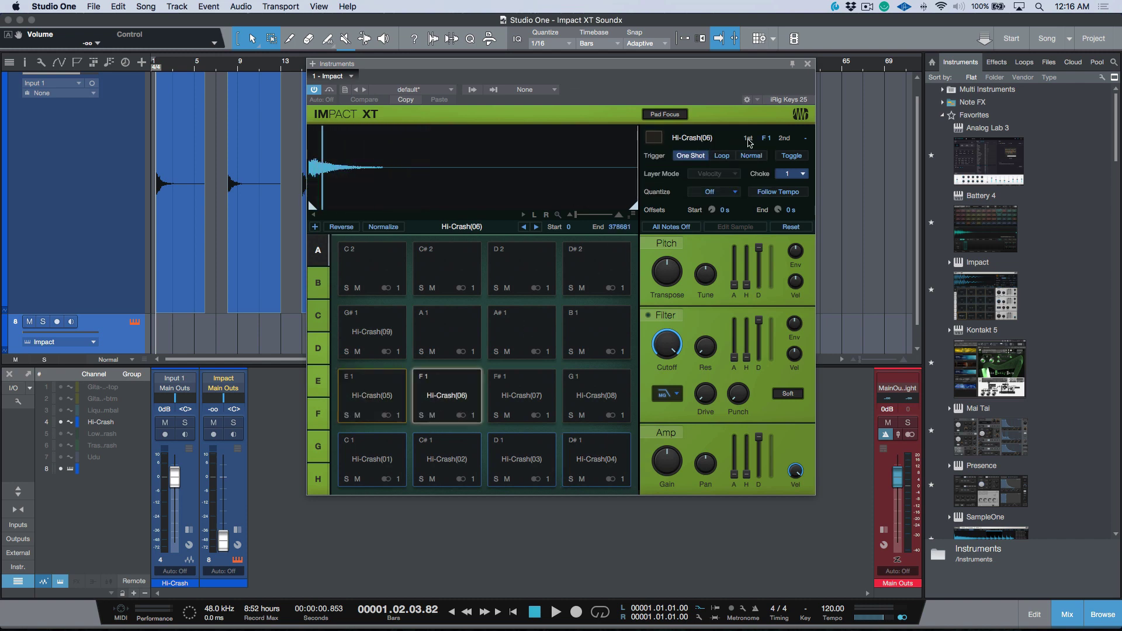
pyautogui.click(653, 137)
pyautogui.click(727, 163)
pyautogui.click(522, 397)
pyautogui.click(654, 138)
pyautogui.click(761, 163)
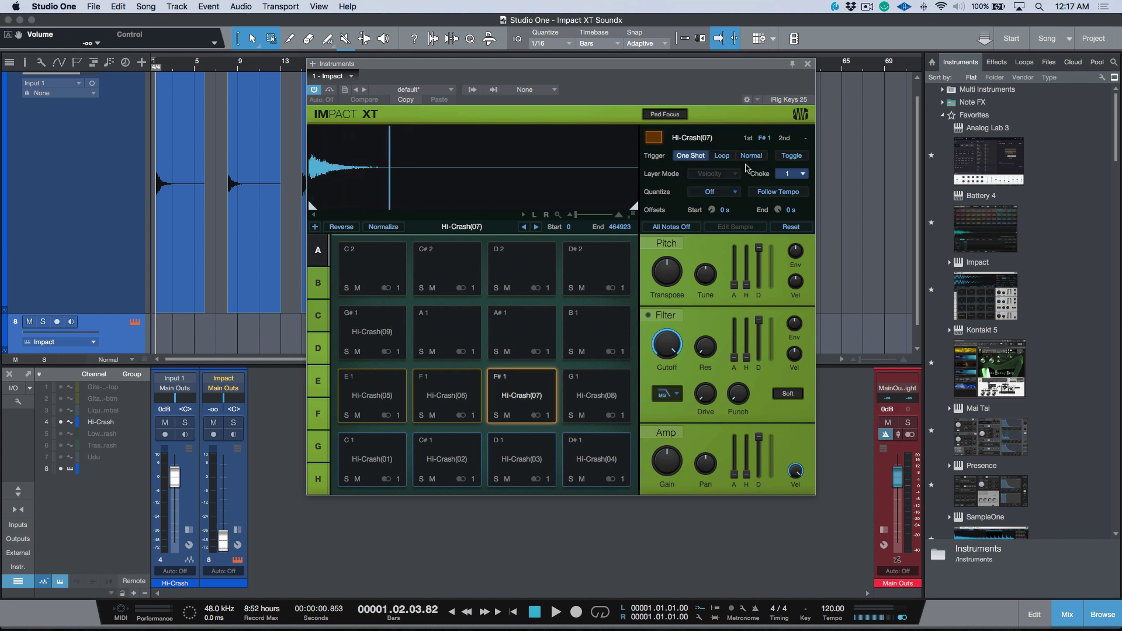
# - Colour pads G1 and G#1 red and reset the Impact channel to 0dB
pyautogui.click(599, 395)
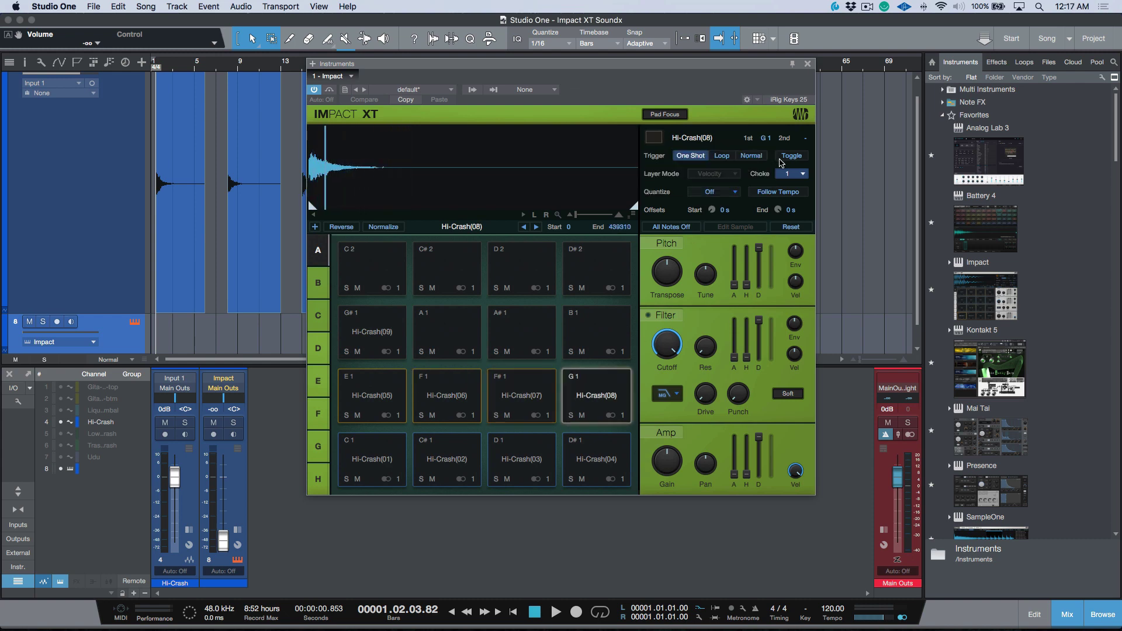
pyautogui.click(653, 137)
pyautogui.click(755, 165)
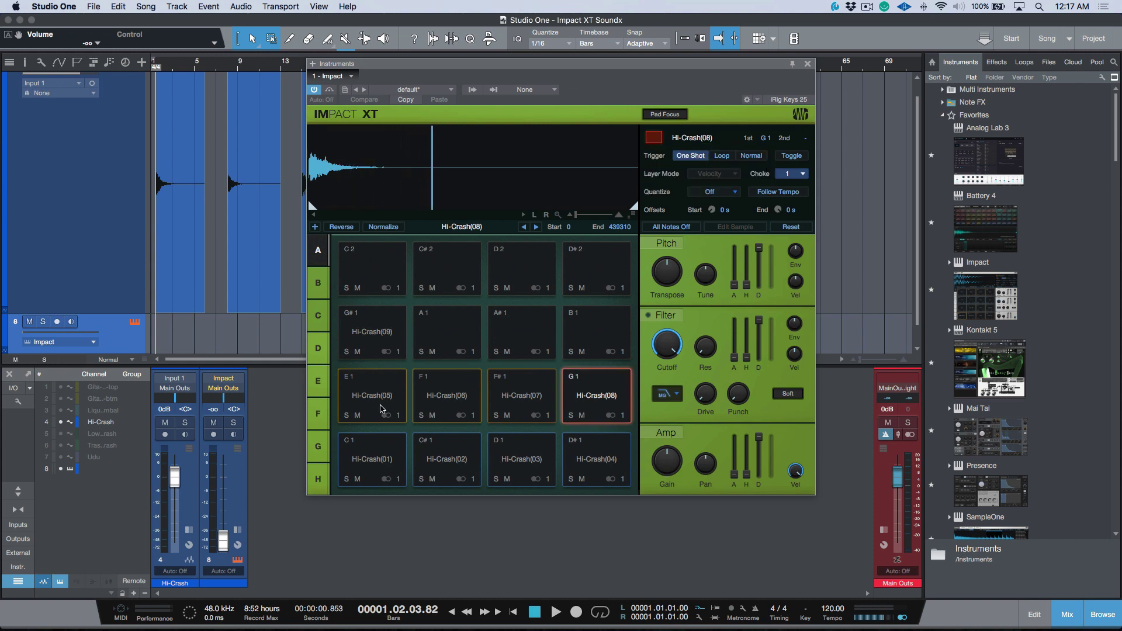
pyautogui.click(653, 138)
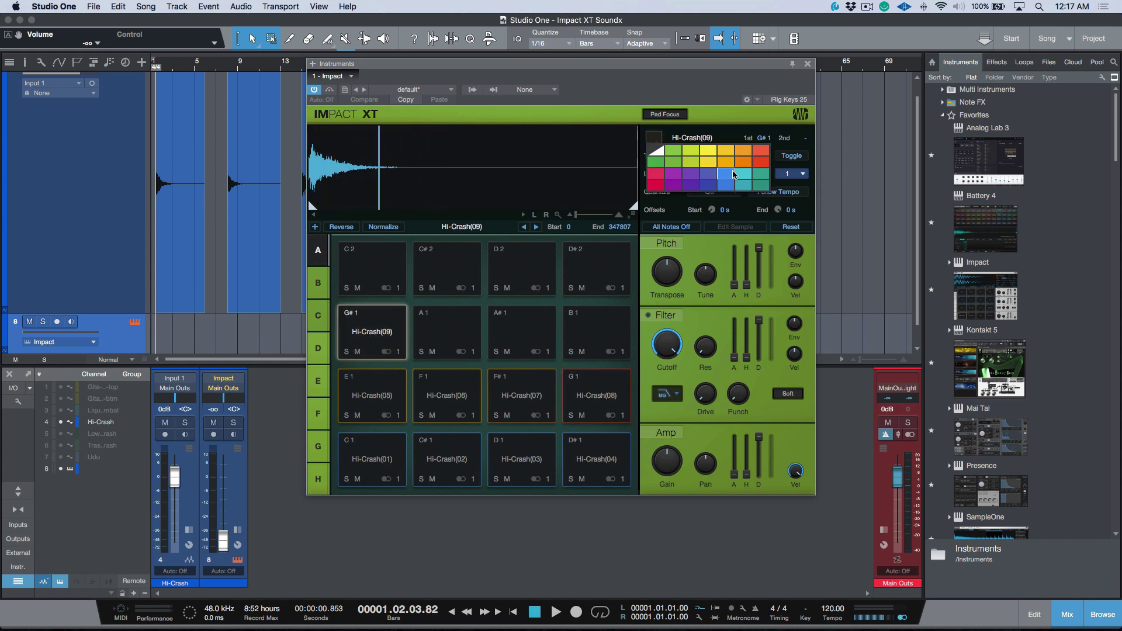
pyautogui.click(759, 160)
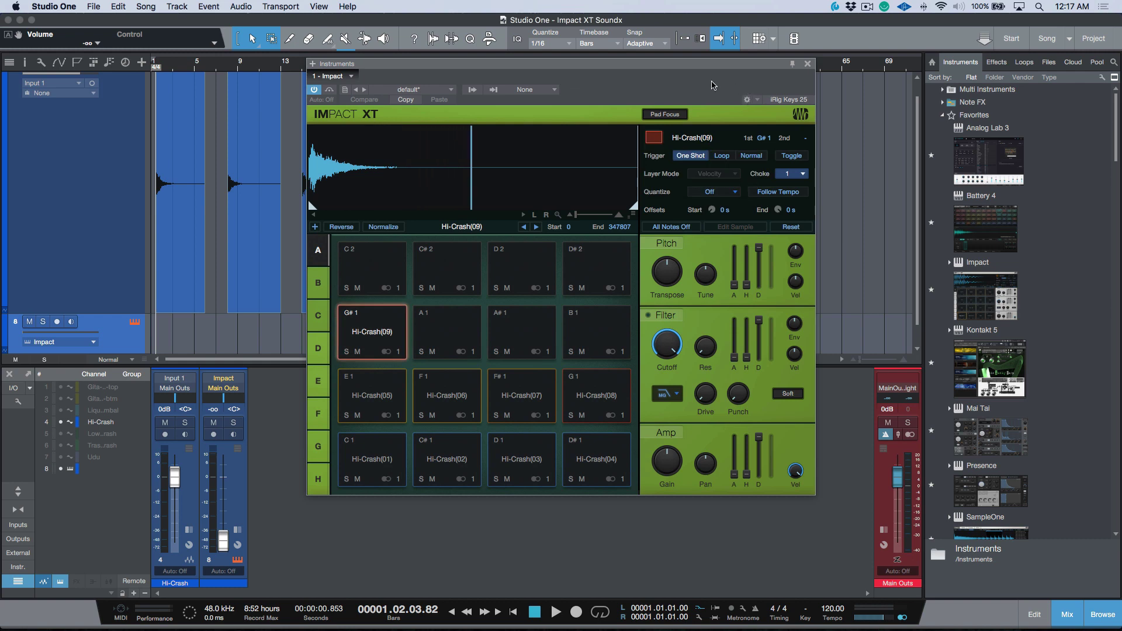
pyautogui.keyDown('alt'); pyautogui.click(224, 541); pyautogui.keyUp('alt')
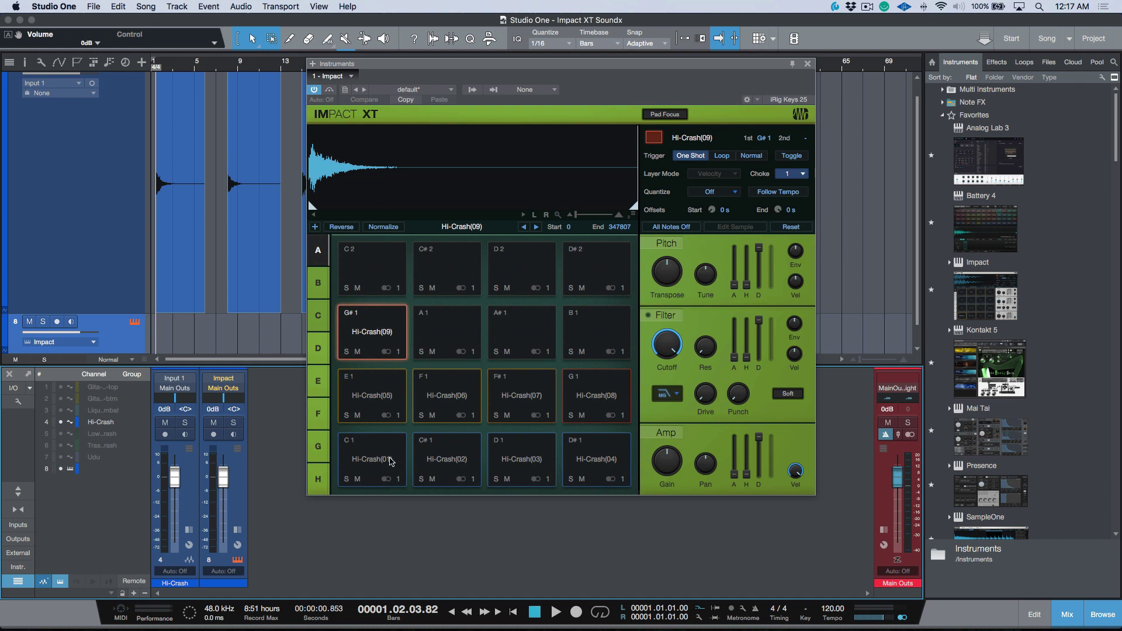
# - Shorten the end points of the Hi-Crash(09) and Hi-Crash(08) samples
pyautogui.click(383, 334)
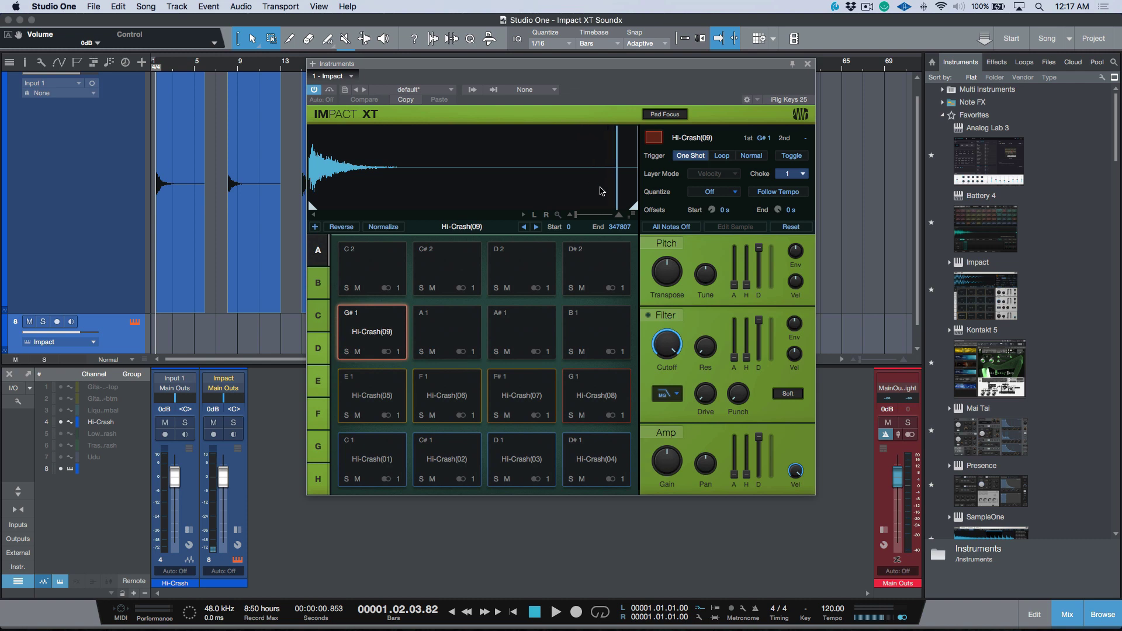
pyautogui.moveTo(633, 208)
pyautogui.mouseDown()
pyautogui.moveTo(599, 210)
pyautogui.moveTo(613, 211)
pyautogui.mouseUp()
pyautogui.moveTo(227, 484); pyautogui.dragTo(238, 618)
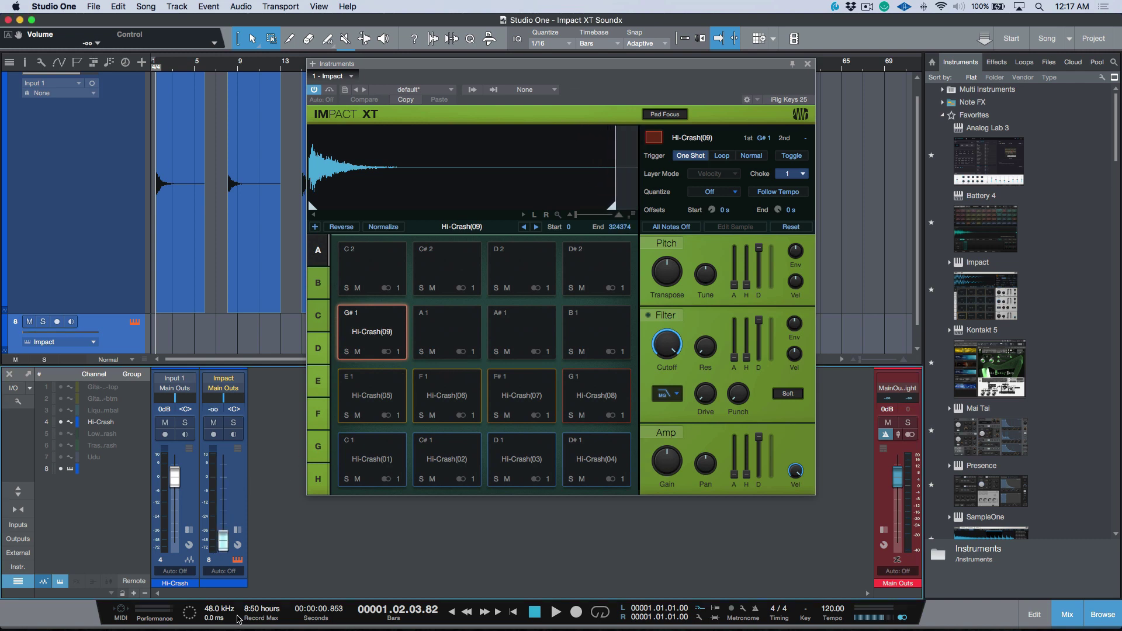
pyautogui.click(362, 398)
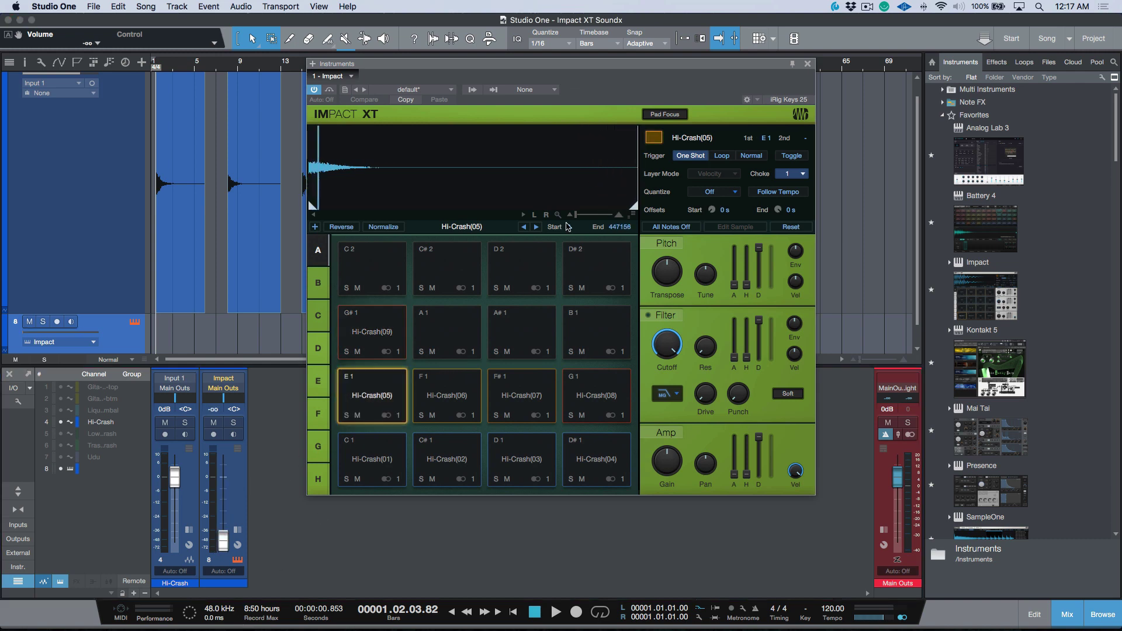
pyautogui.click(471, 395)
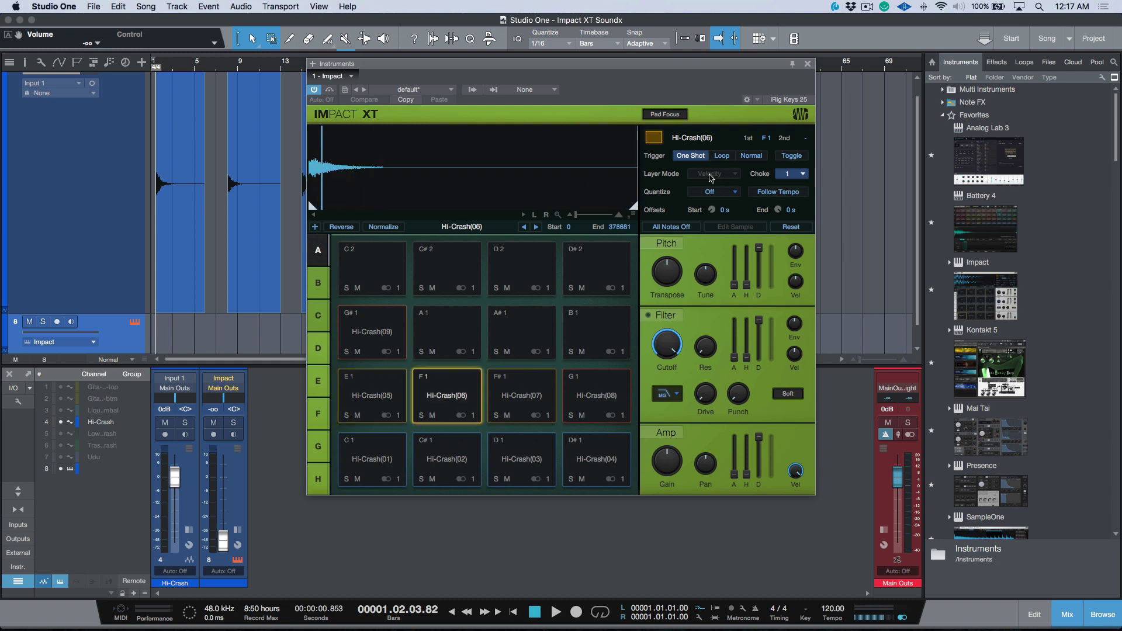
pyautogui.click(508, 397)
pyautogui.click(596, 397)
pyautogui.moveTo(634, 206); pyautogui.dragTo(618, 207)
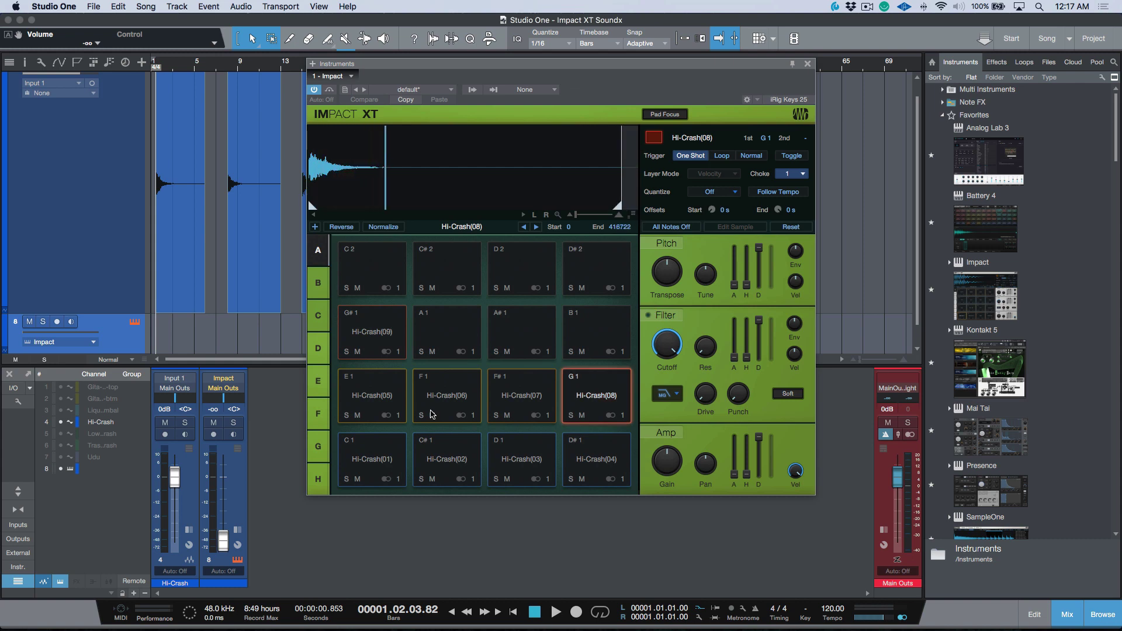
# - Trim Hi-Crash(04)'s end point to 385948 and reset the Impact channel to 0dB
pyautogui.click(372, 458)
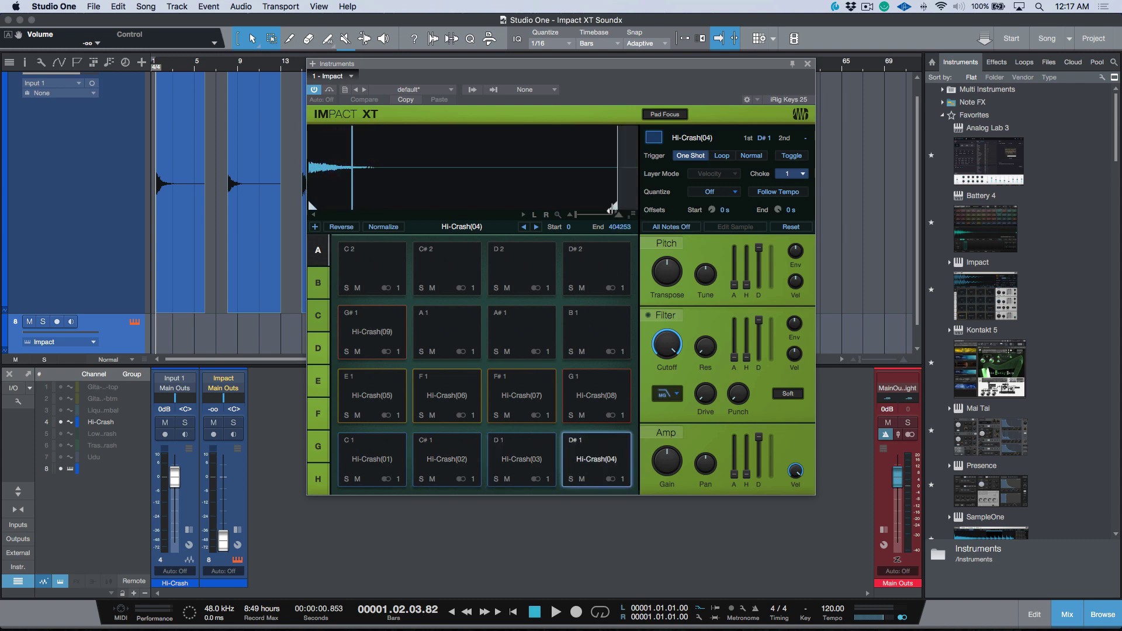
pyautogui.moveTo(608, 208); pyautogui.dragTo(600, 208)
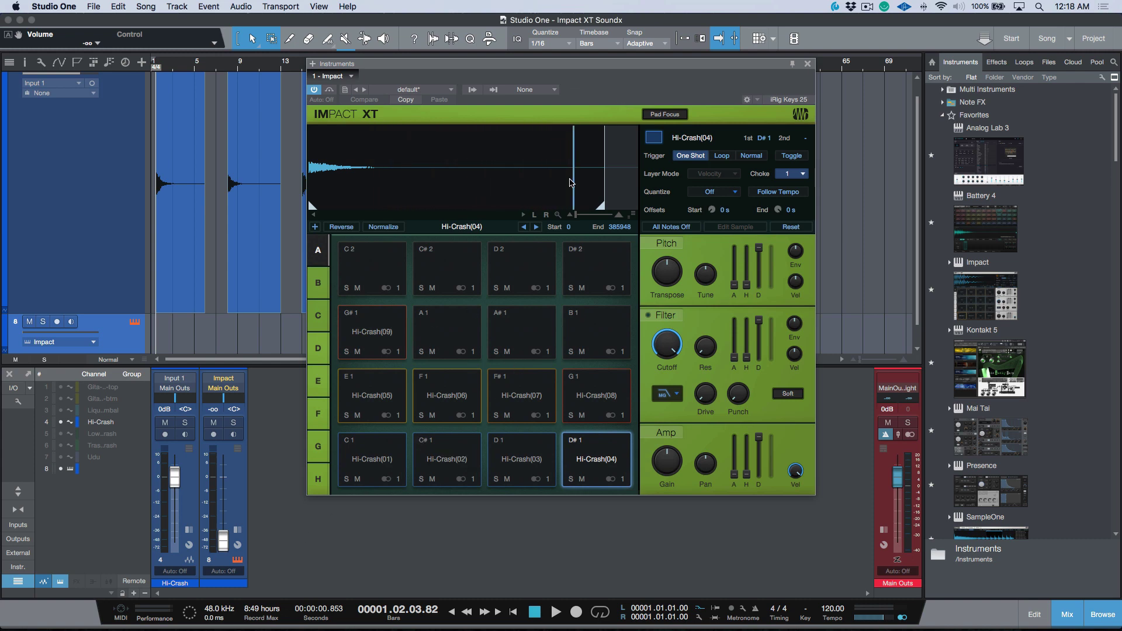
pyautogui.keyDown('alt'); pyautogui.click(222, 539); pyautogui.keyUp('alt')
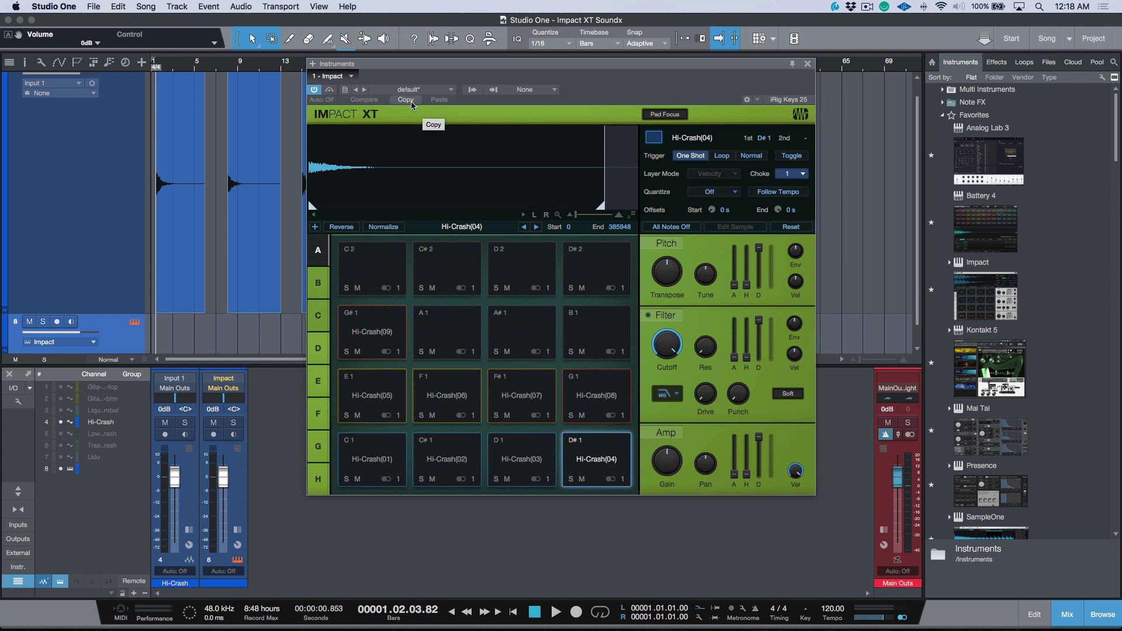
# - Store the Impact XT kit as a new preset named 'M.H. Music Crash Samples'
pyautogui.click(345, 90)
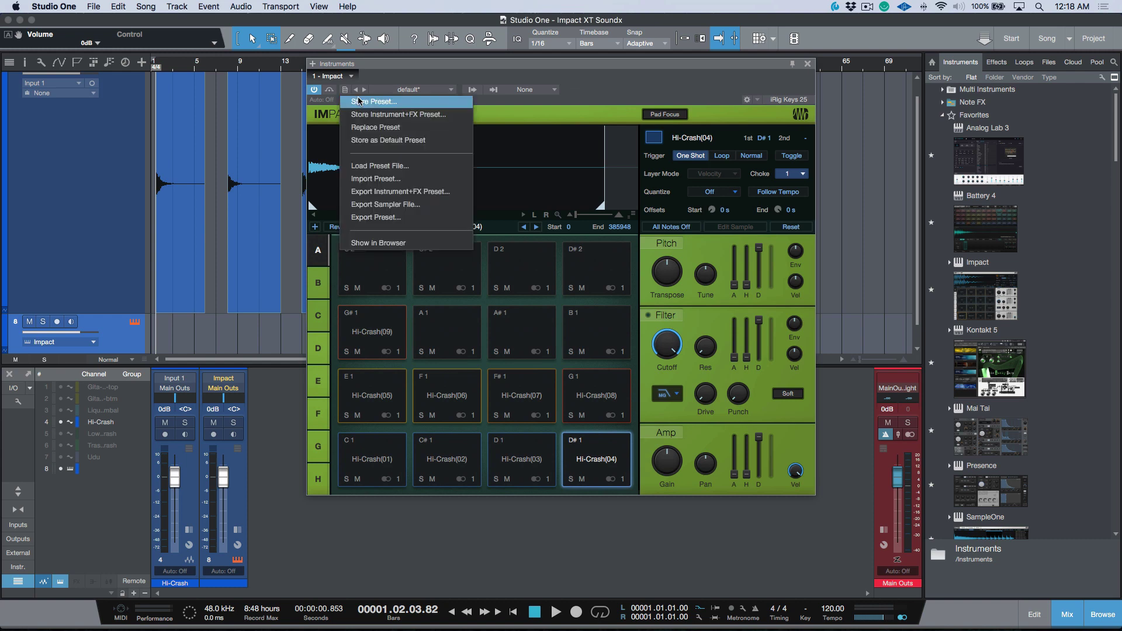
pyautogui.click(359, 100)
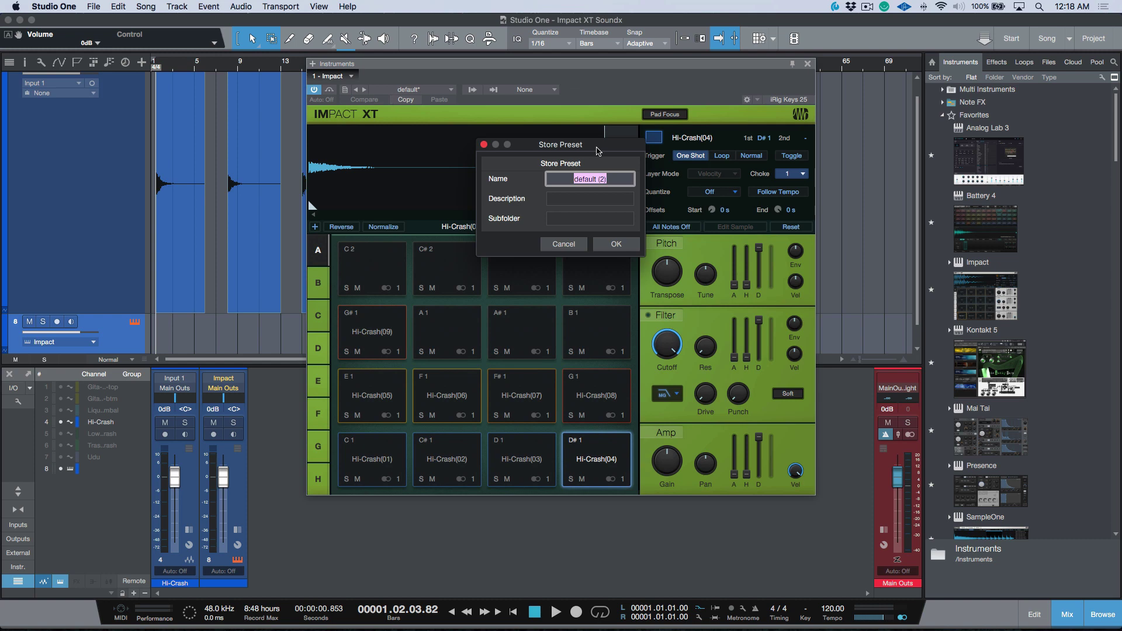
pyautogui.write('M')
pyautogui.write('.H. Music Crash Sam')
pyautogui.write('ples')
pyautogui.click(609, 244)
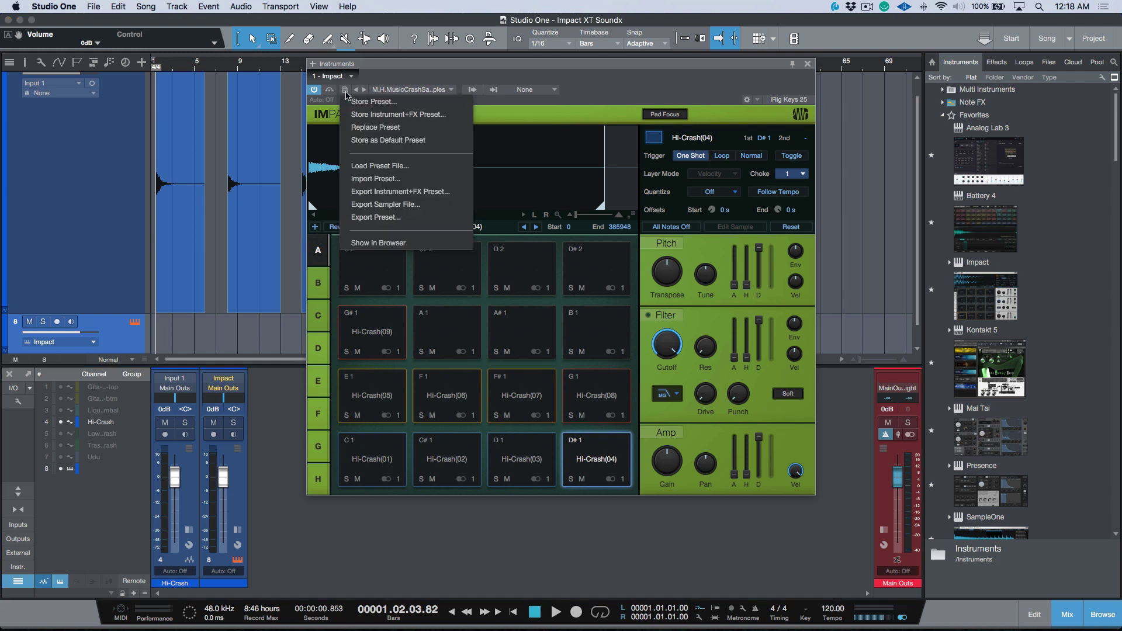
# - Export the kit as 'M.H. Music-Crash Samples.soundx' into the Impact XT Soundx folder
pyautogui.click(369, 206)
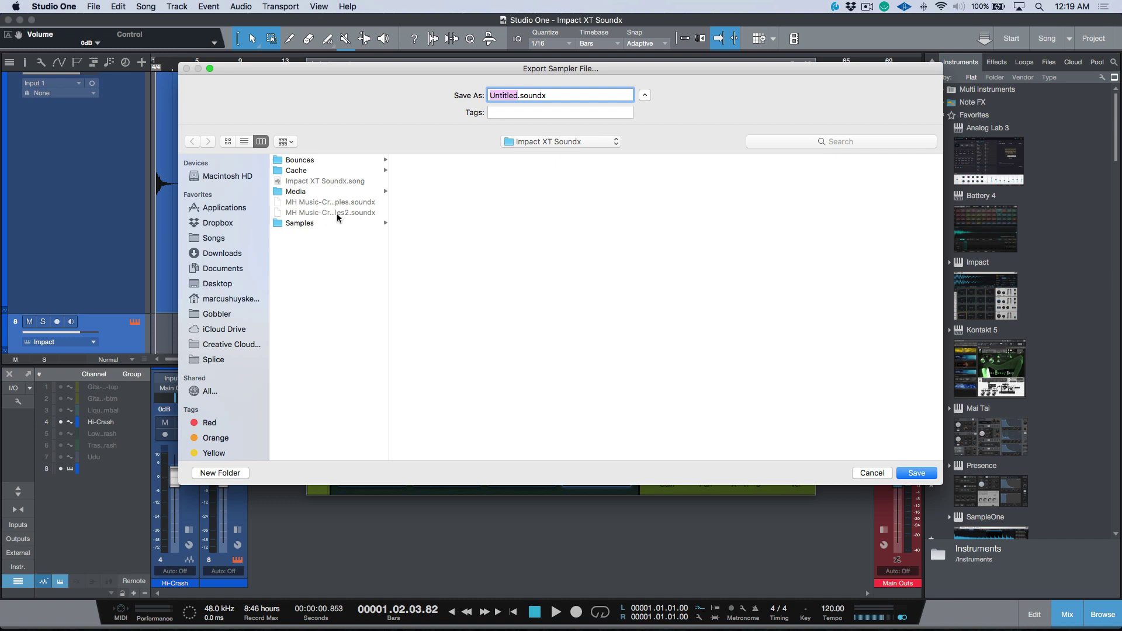
pyautogui.click(312, 206)
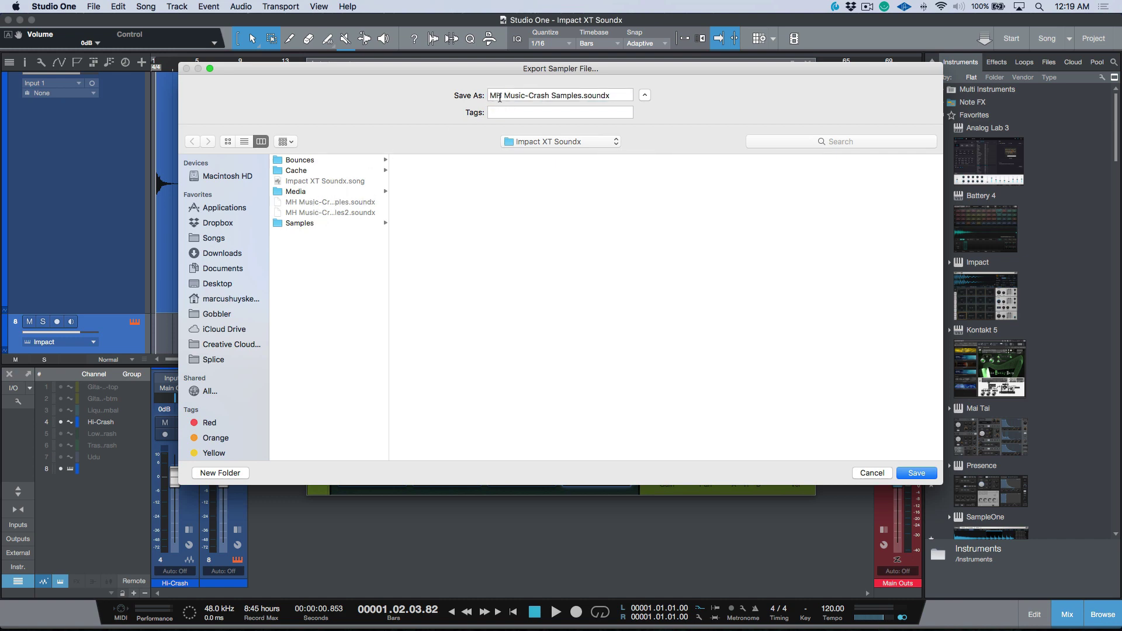
pyautogui.click(502, 95)
pyautogui.write('.H.')
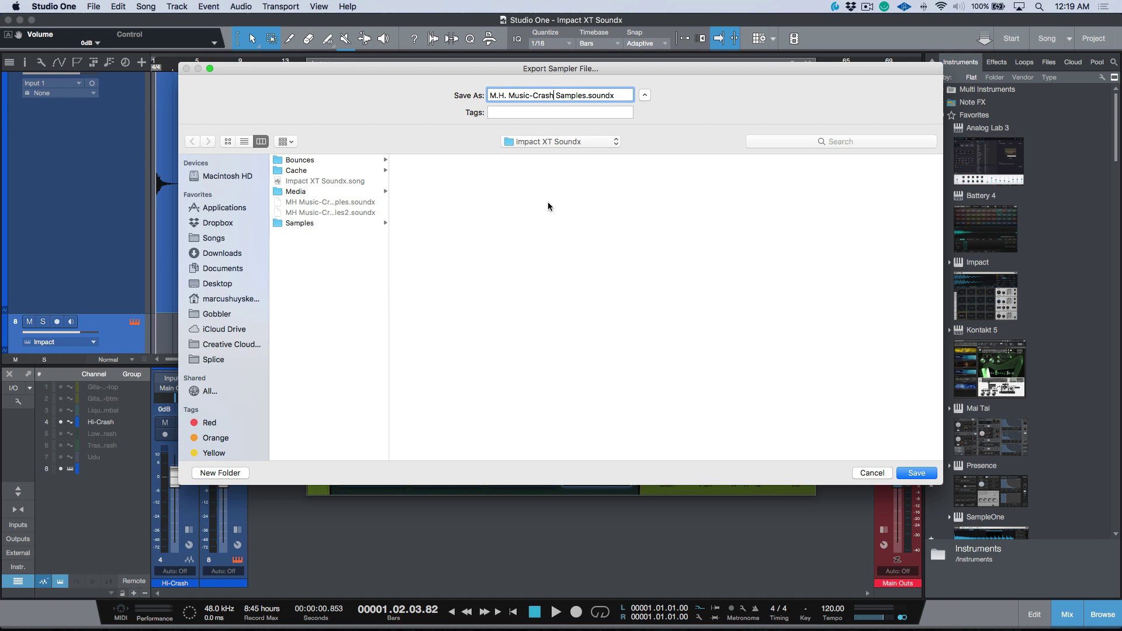
pyautogui.hotkey('alt', 'Right')
pyautogui.hotkey('alt', 'Right')
pyautogui.hotkey('alt', 'Right')
pyautogui.click(916, 473)
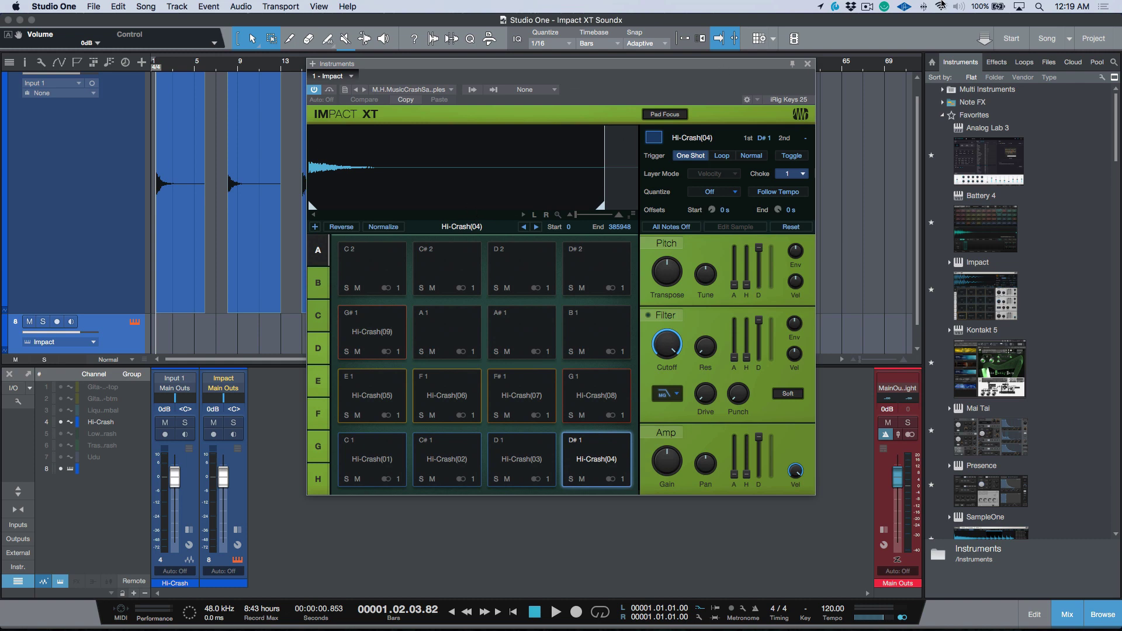
# - Close Impact XT and add a SampleOne instrument track below the Impact track
pyautogui.click(808, 63)
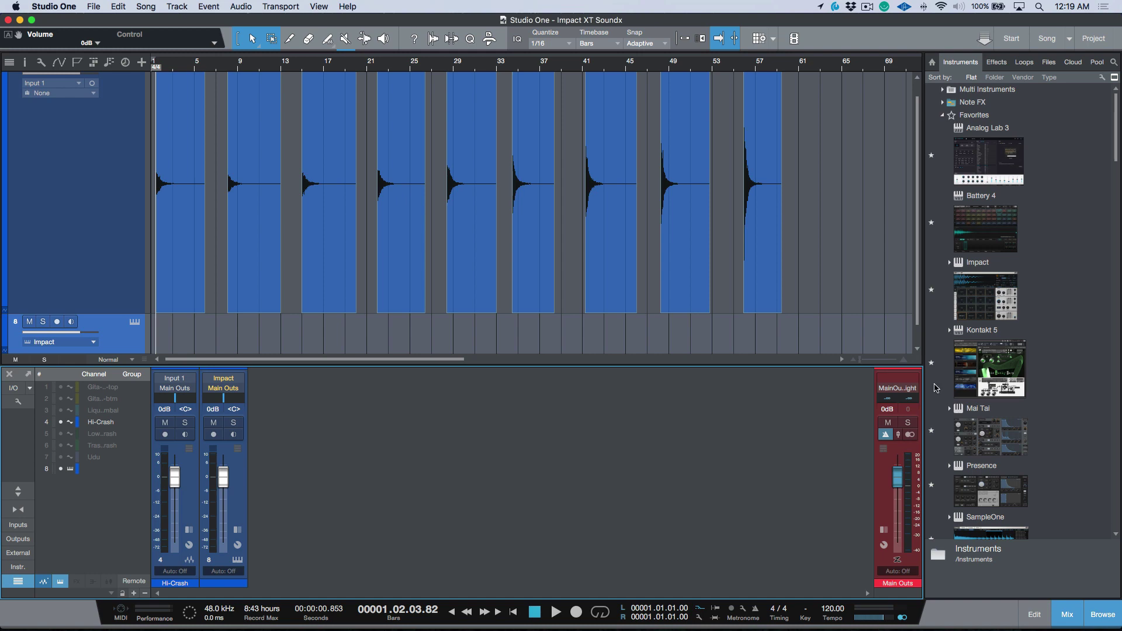
pyautogui.scroll(-2, 699, 267)
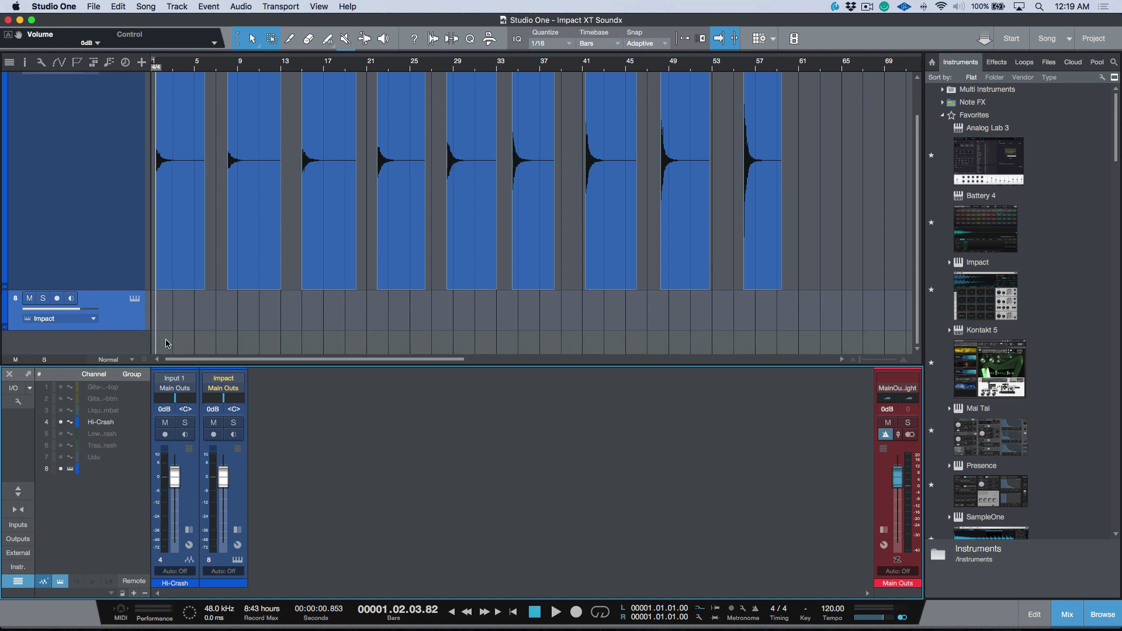
pyautogui.scroll(-5, 995, 326)
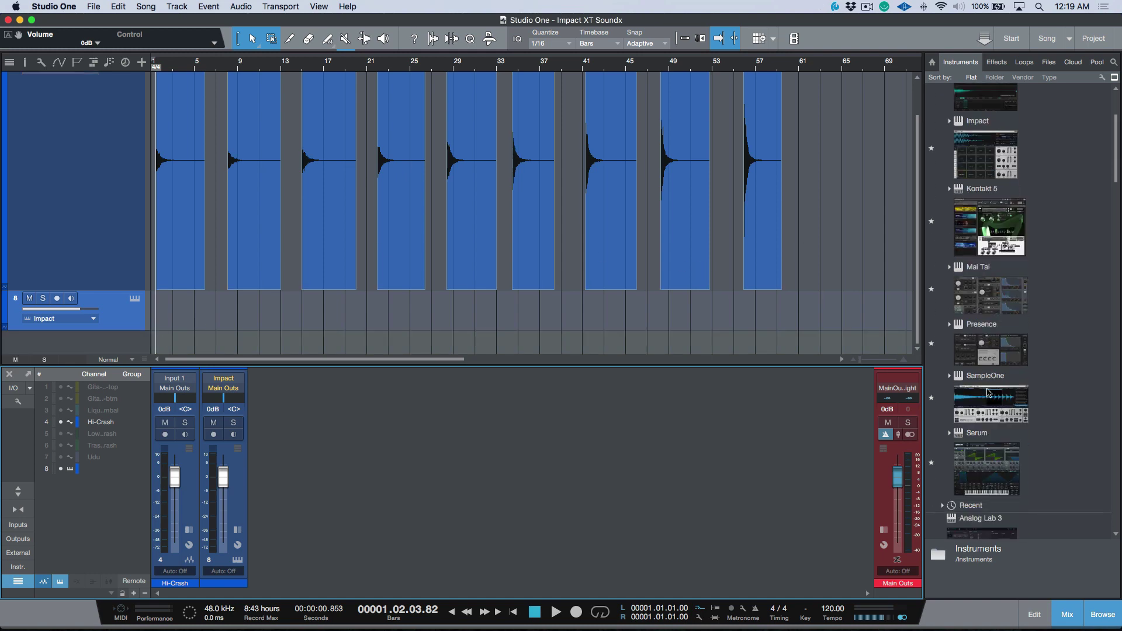
pyautogui.moveTo(989, 412); pyautogui.dragTo(745, 348)
pyautogui.click(345, 91)
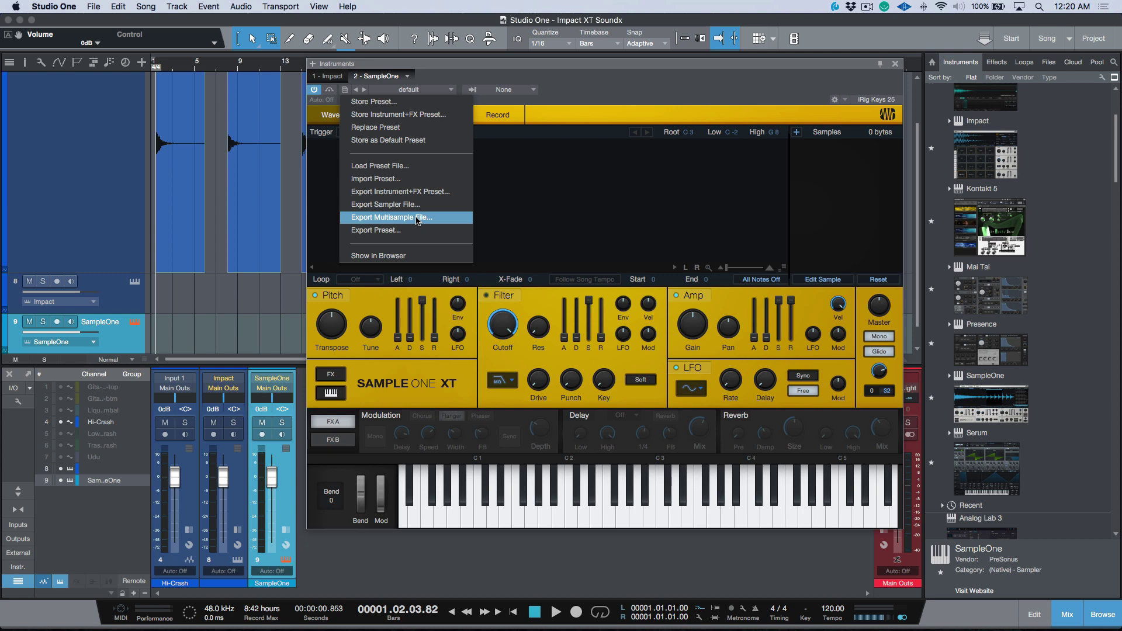
pyautogui.click(894, 71)
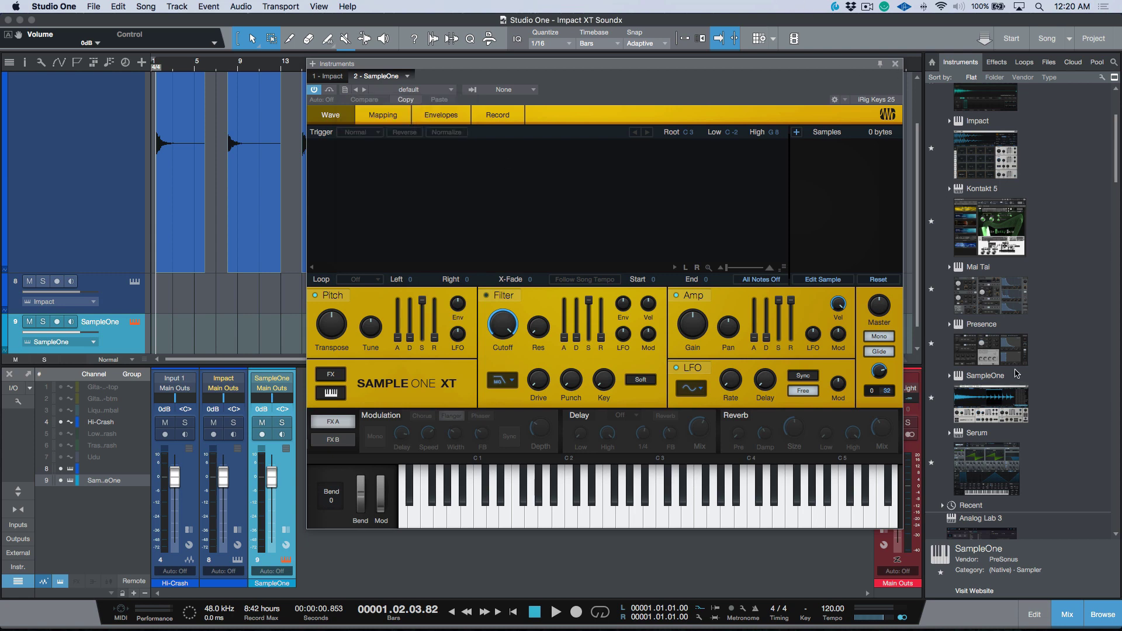
pyautogui.click(894, 64)
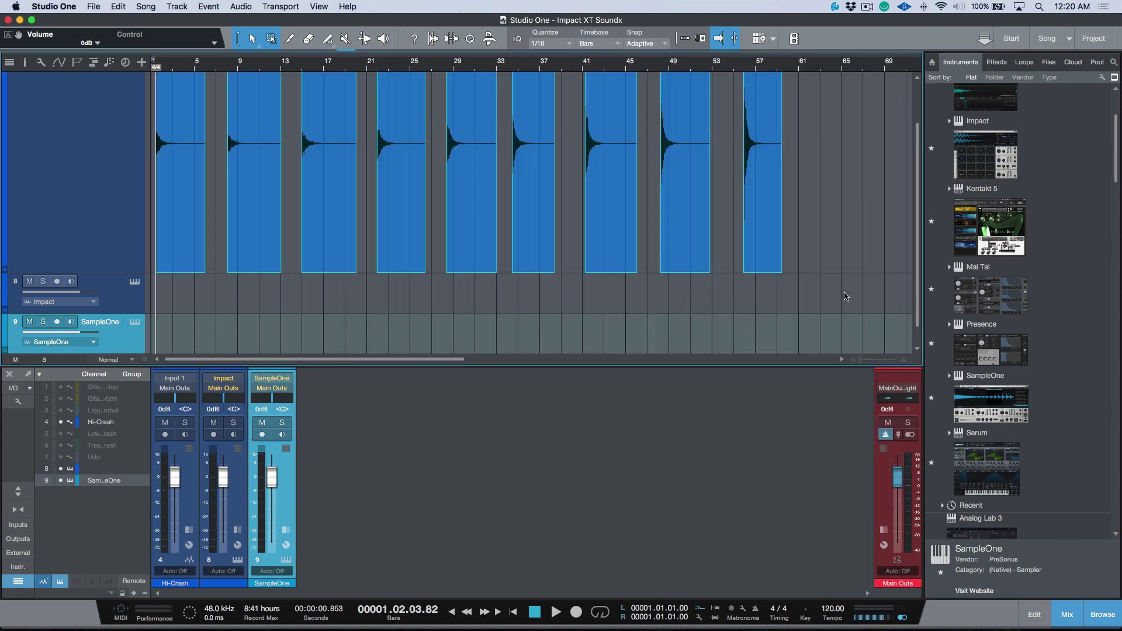
pyautogui.scroll(-2, 821, 290)
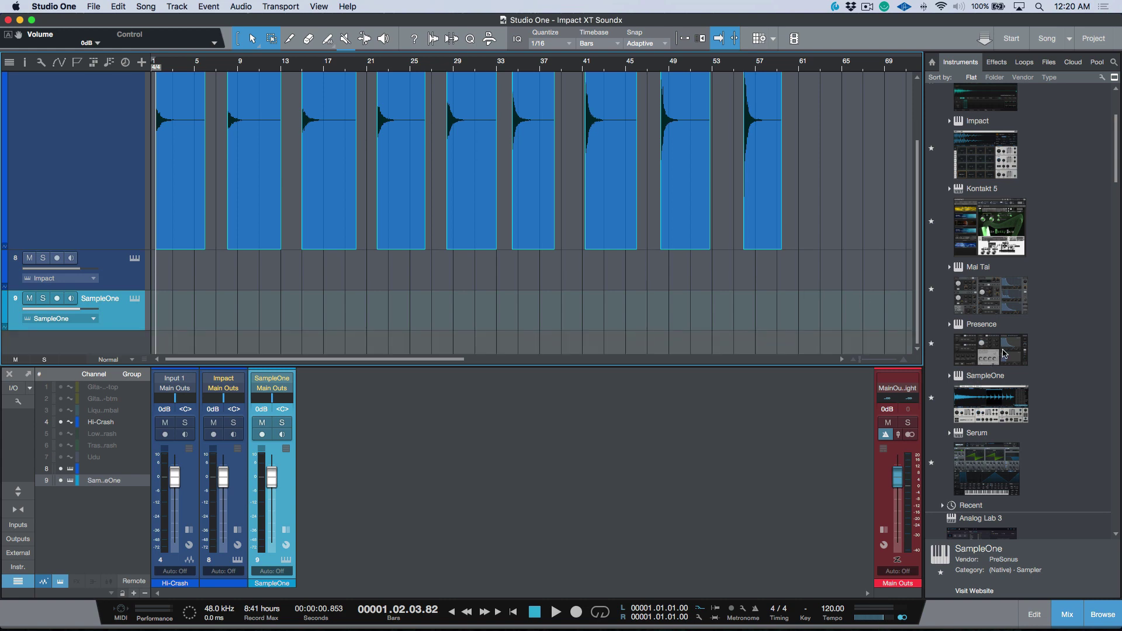
# - Add a Presence XT track and start saving its program as New Program.soundx
pyautogui.moveTo(1004, 354); pyautogui.dragTo(526, 339)
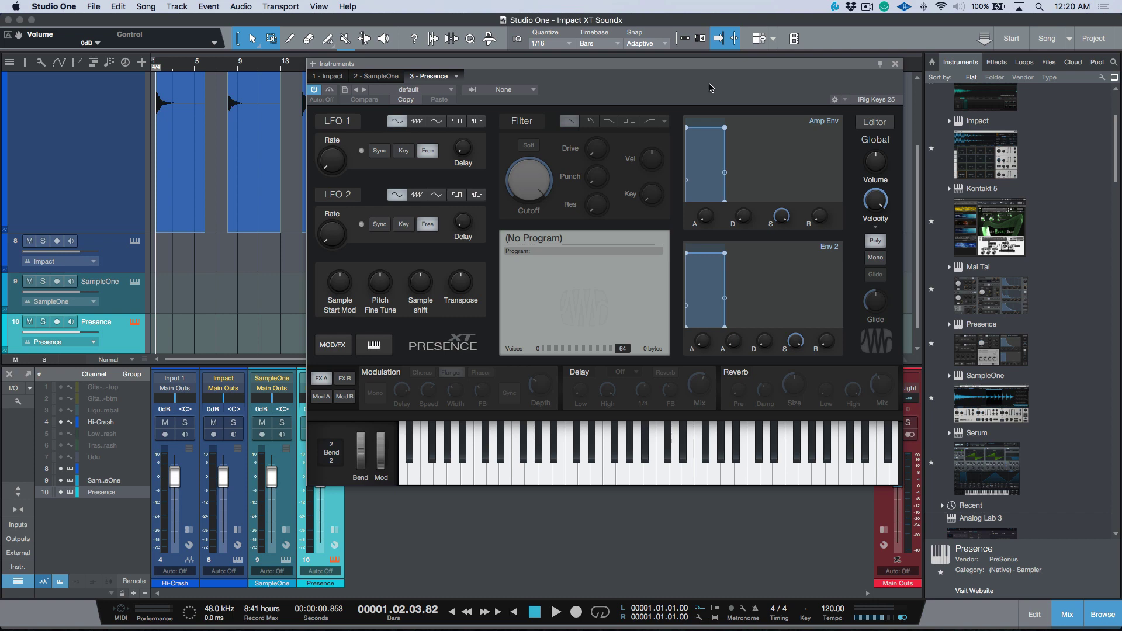
pyautogui.click(345, 90)
pyautogui.click(885, 140)
pyautogui.click(879, 123)
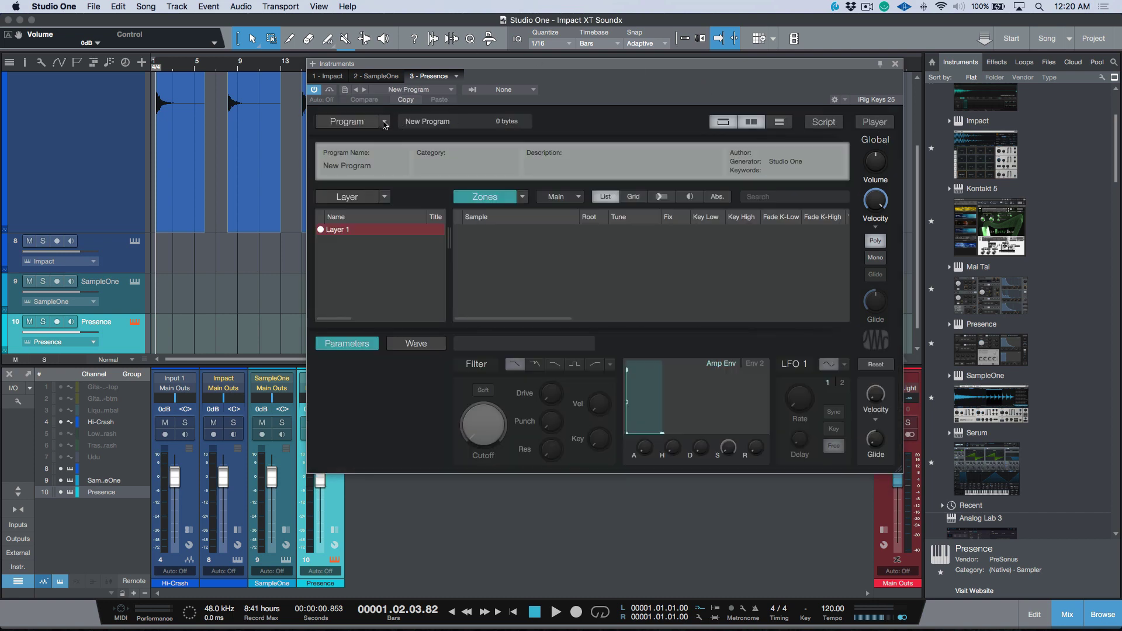
pyautogui.click(384, 123)
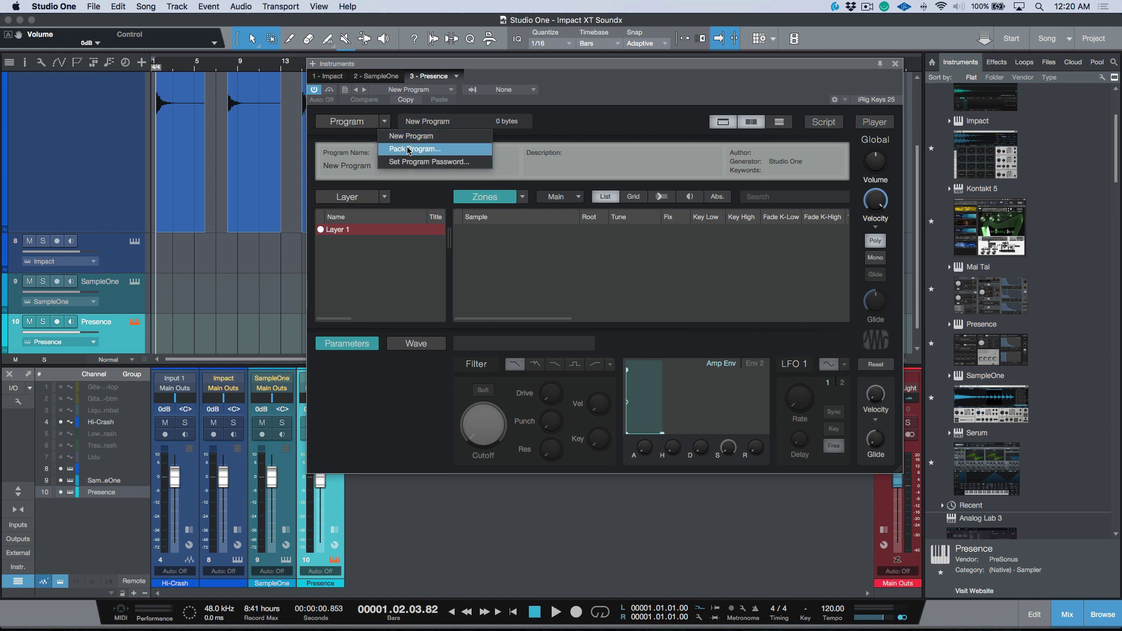
pyautogui.click(410, 149)
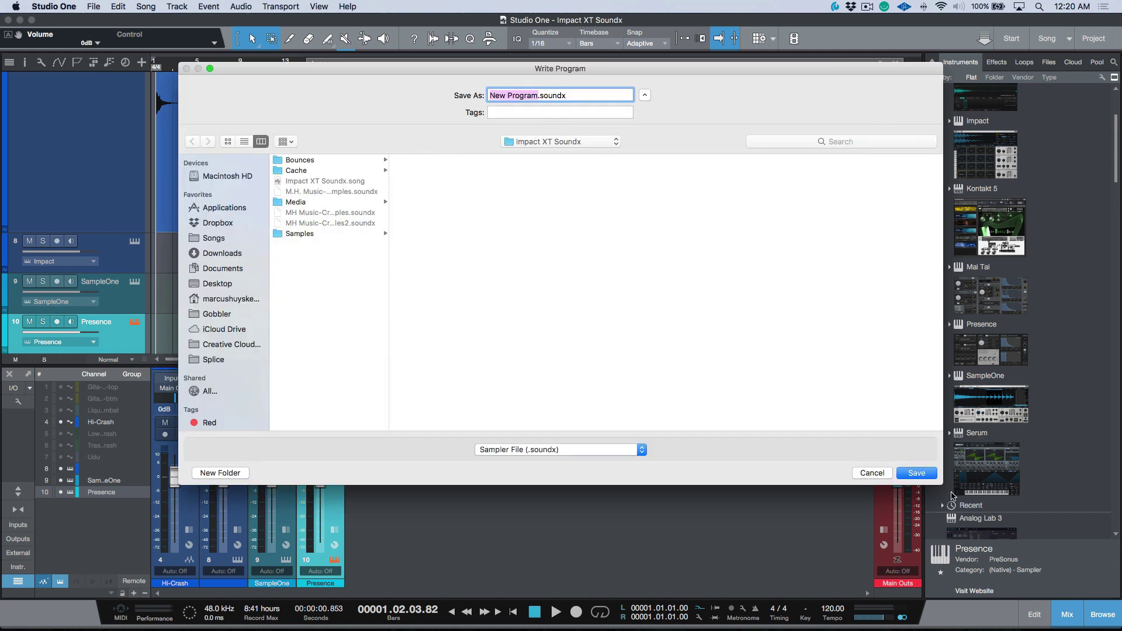
# - Close Presence, delete the SampleOne and Presence tracks with their instruments, then save the song
pyautogui.click(879, 473)
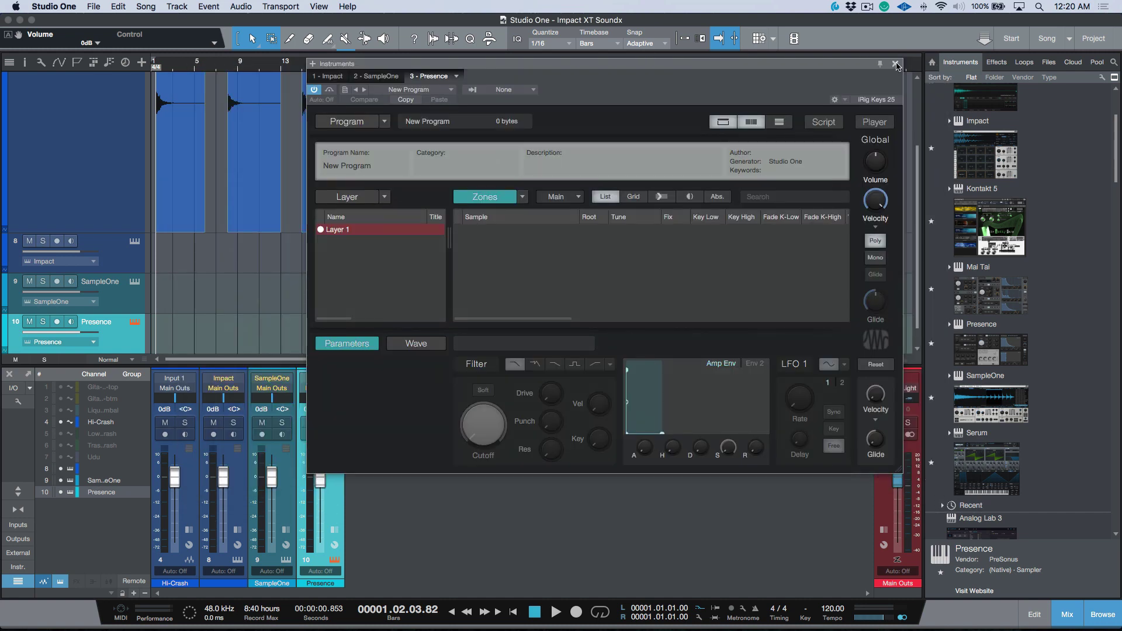
pyautogui.click(895, 63)
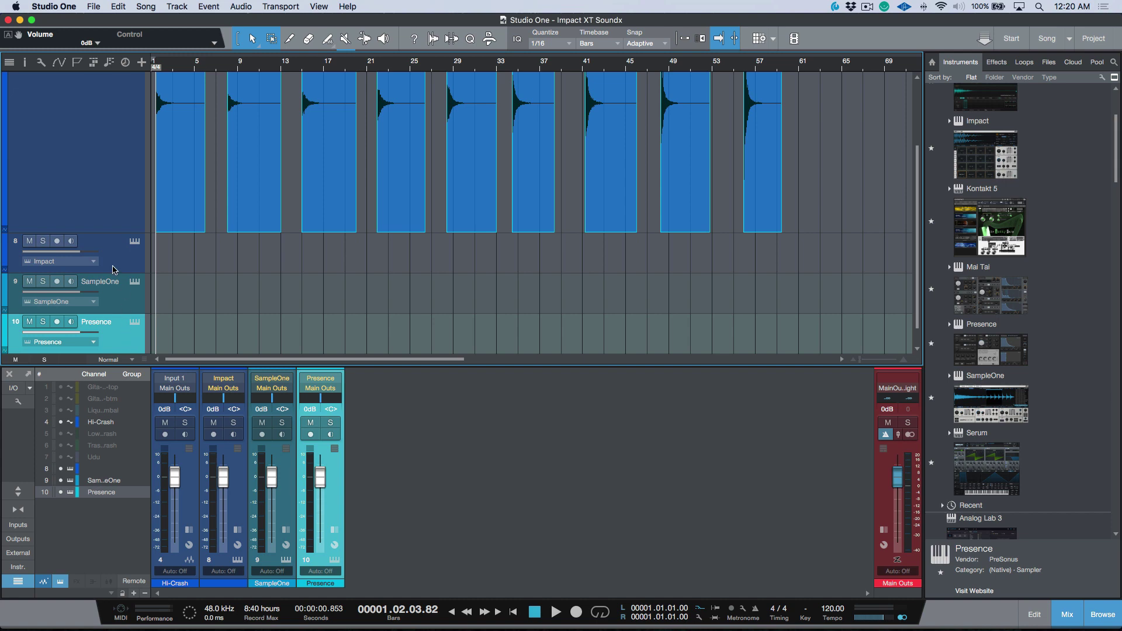
pyautogui.click(122, 306)
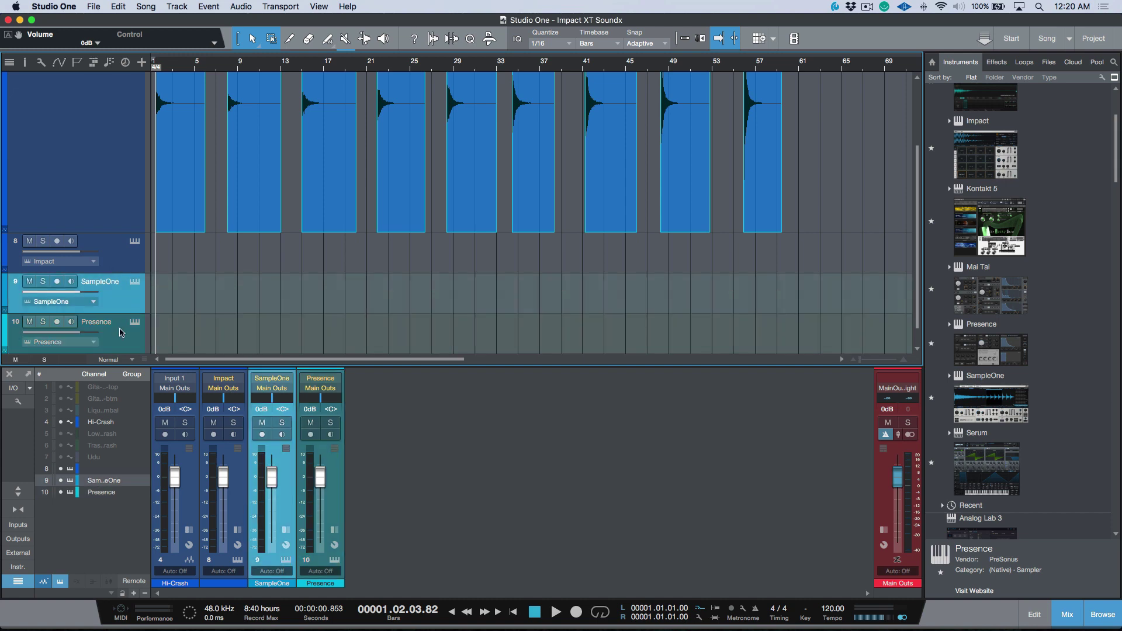
pyautogui.keyDown('shift'); pyautogui.click(119, 342); pyautogui.keyUp('shift')
pyautogui.rightClick(119, 341)
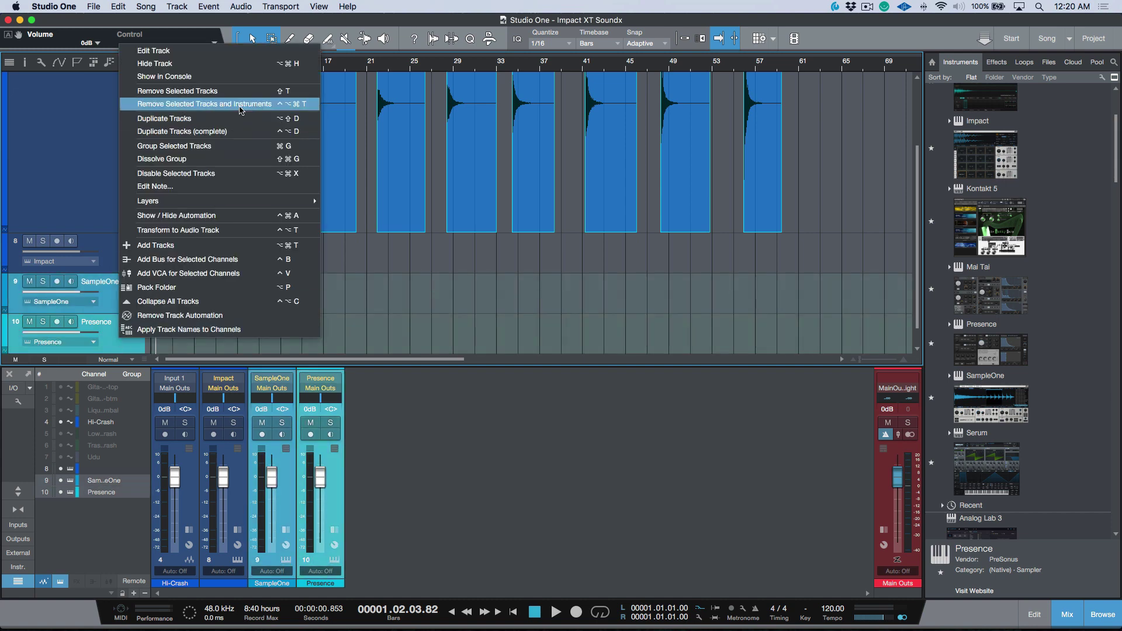
pyautogui.click(152, 107)
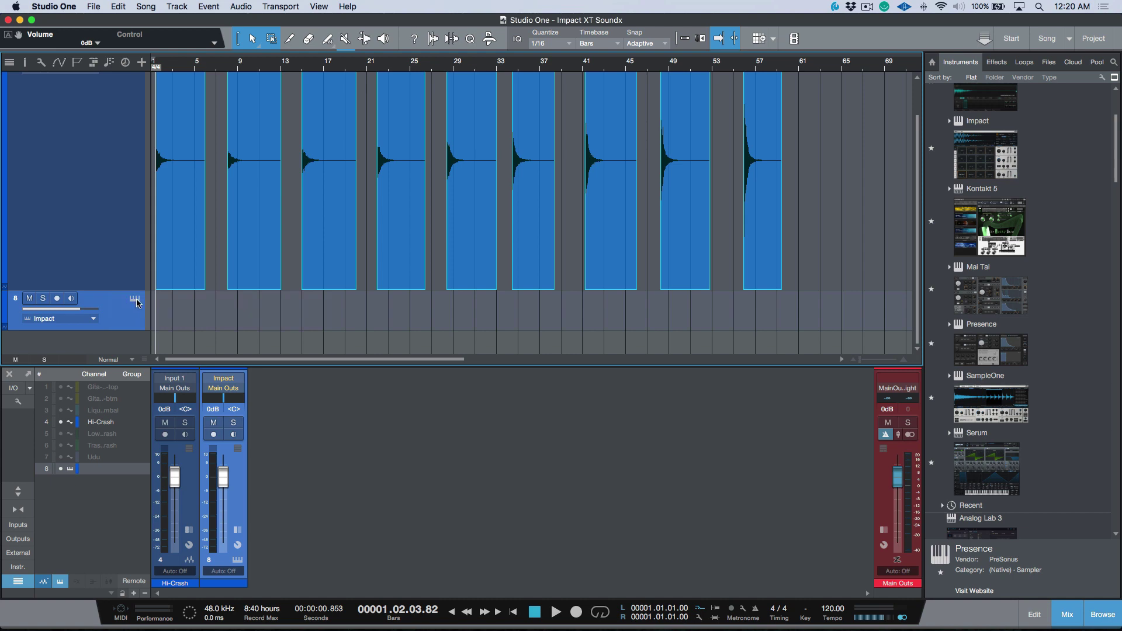
pyautogui.press('super+s')
pyautogui.hotkey('shift', 'z')
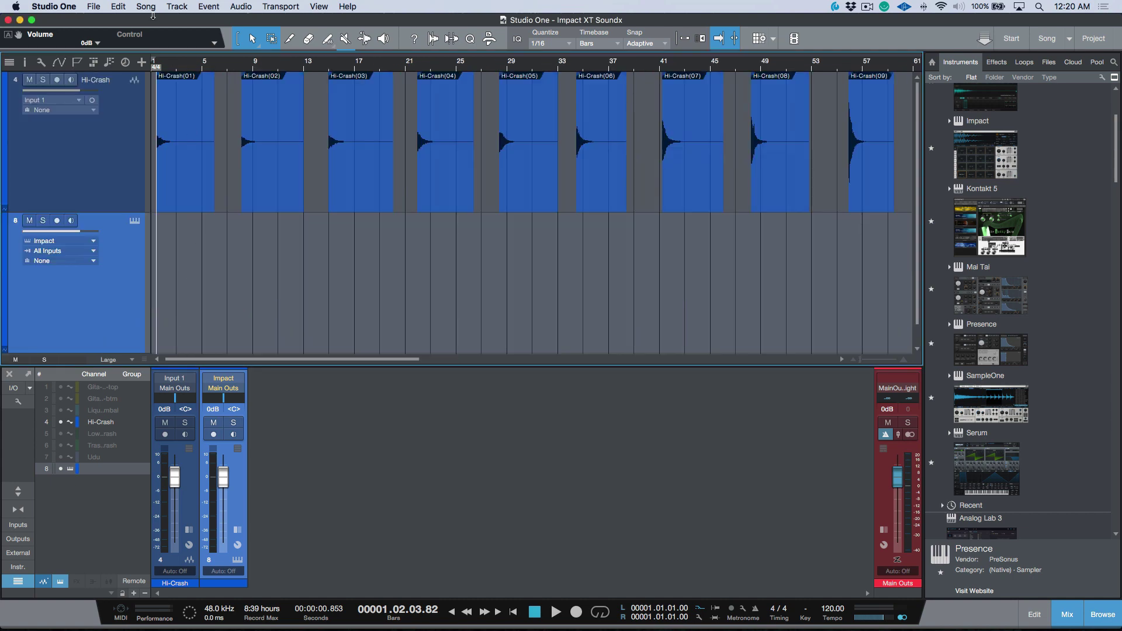
# - Create a new song named 'Soundx Test' stored in the M.H Music Sessions folder
pyautogui.press('super+n')
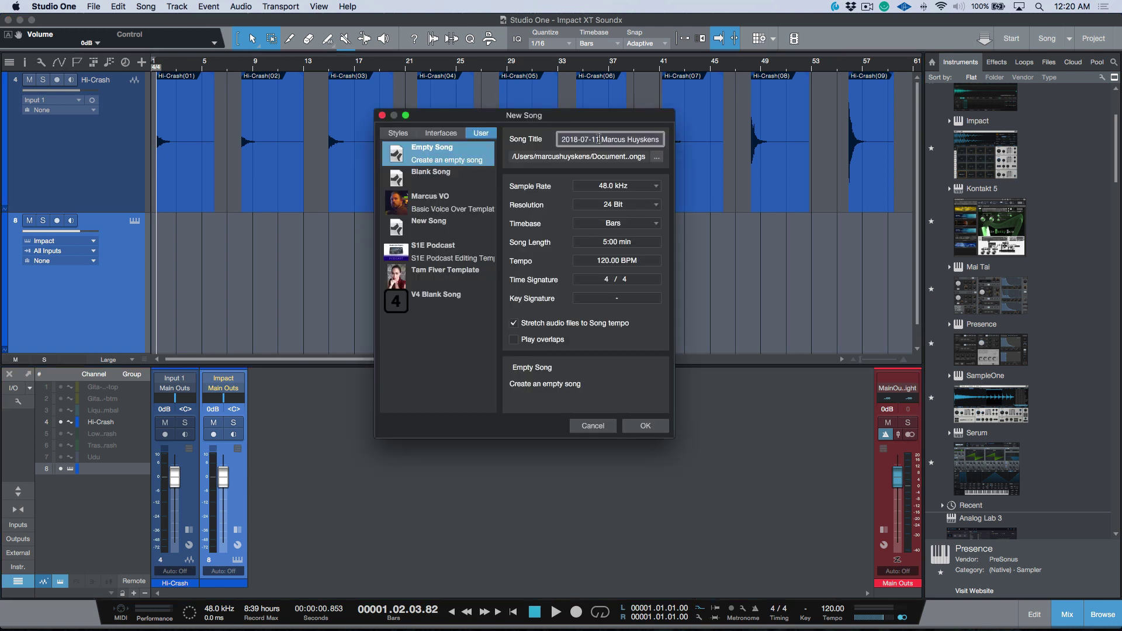
pyautogui.write('Soundx Tes')
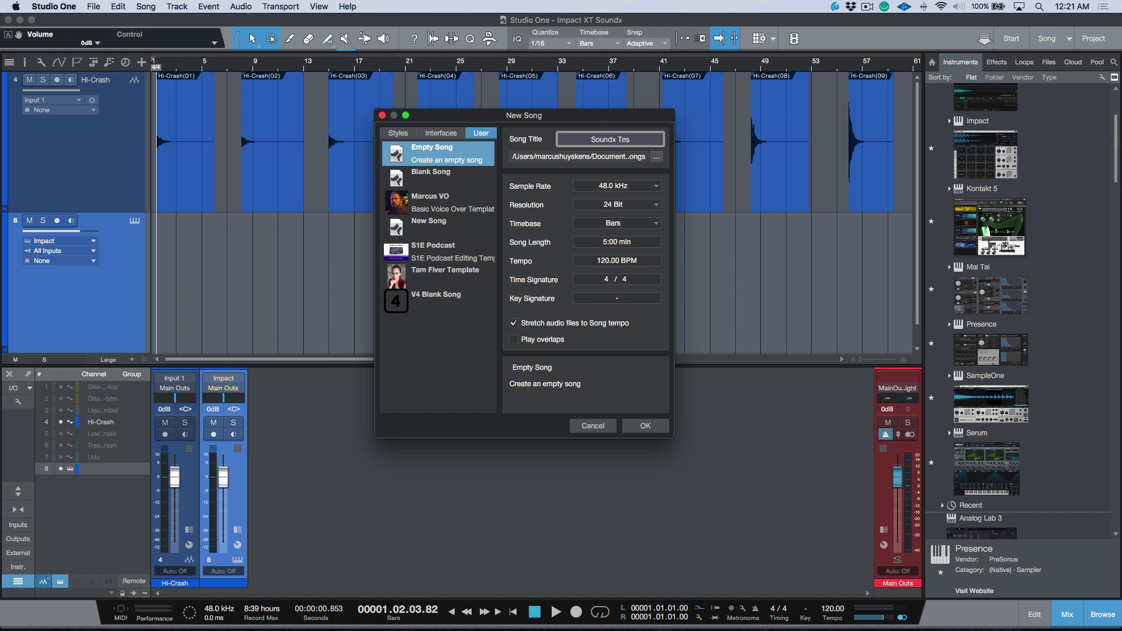
pyautogui.write('t')
pyautogui.click(656, 156)
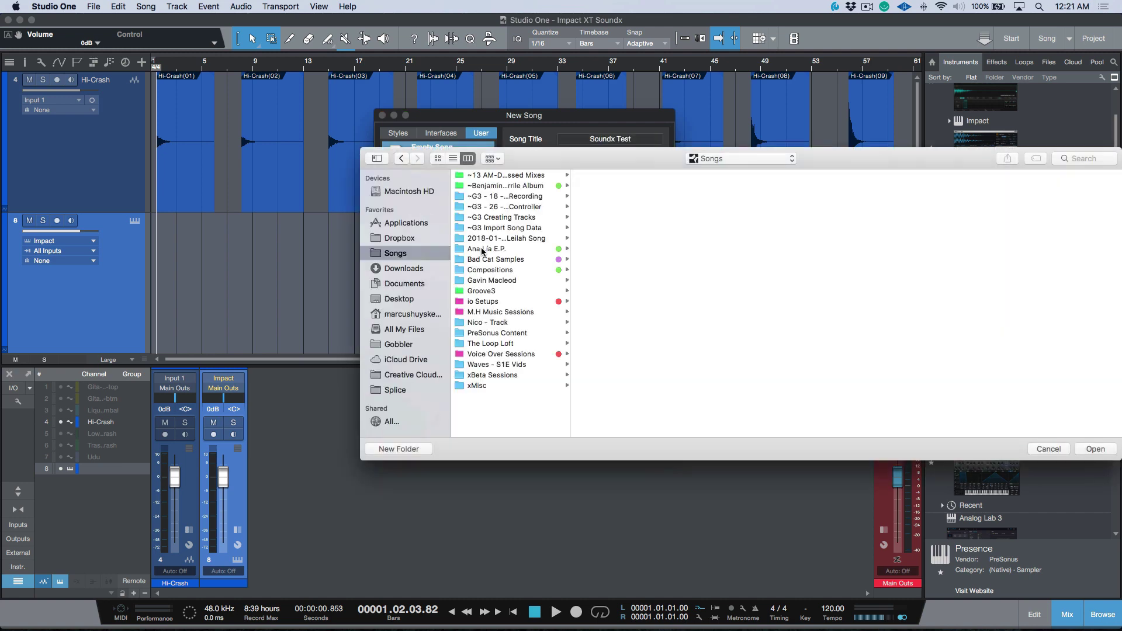
pyautogui.click(489, 312)
pyautogui.click(1095, 449)
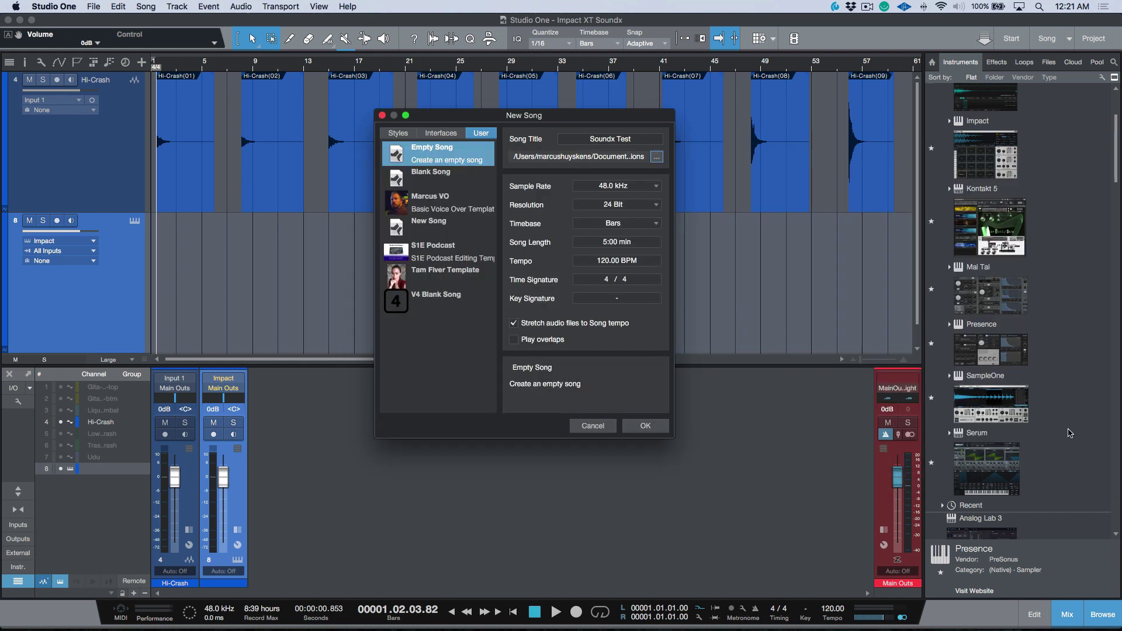
pyautogui.click(647, 423)
# - In a new Finder window, browse Songs > M.H Music Sessions > Impact XT Soundx and select M.H. Music-Crash Samples.soundx
pyautogui.press('super+Tab')
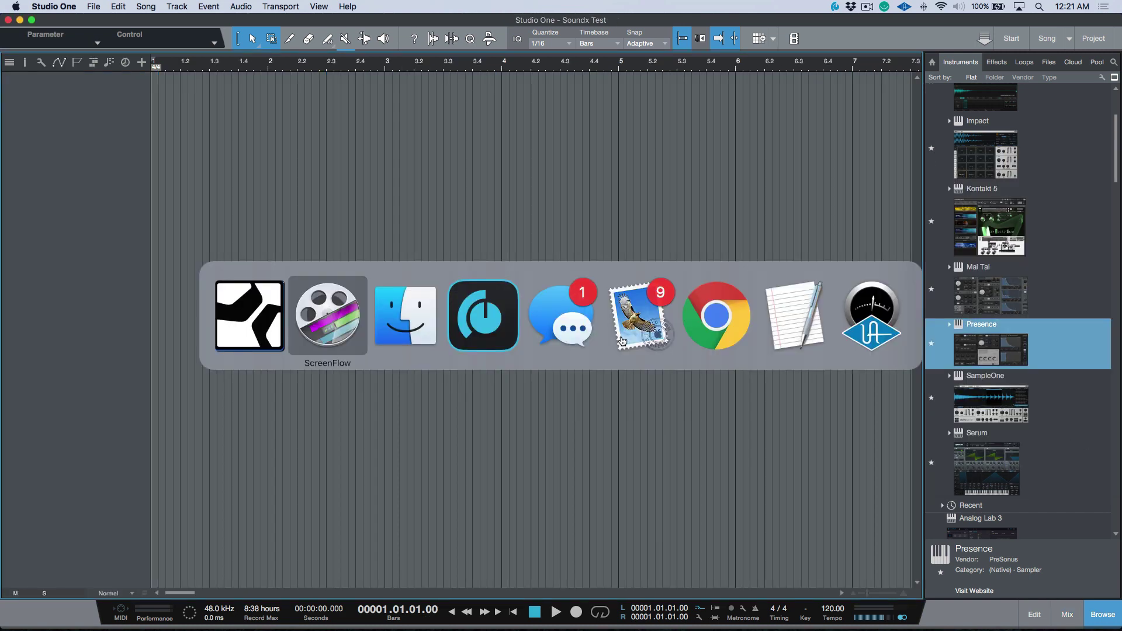
pyautogui.press('super+Tab')
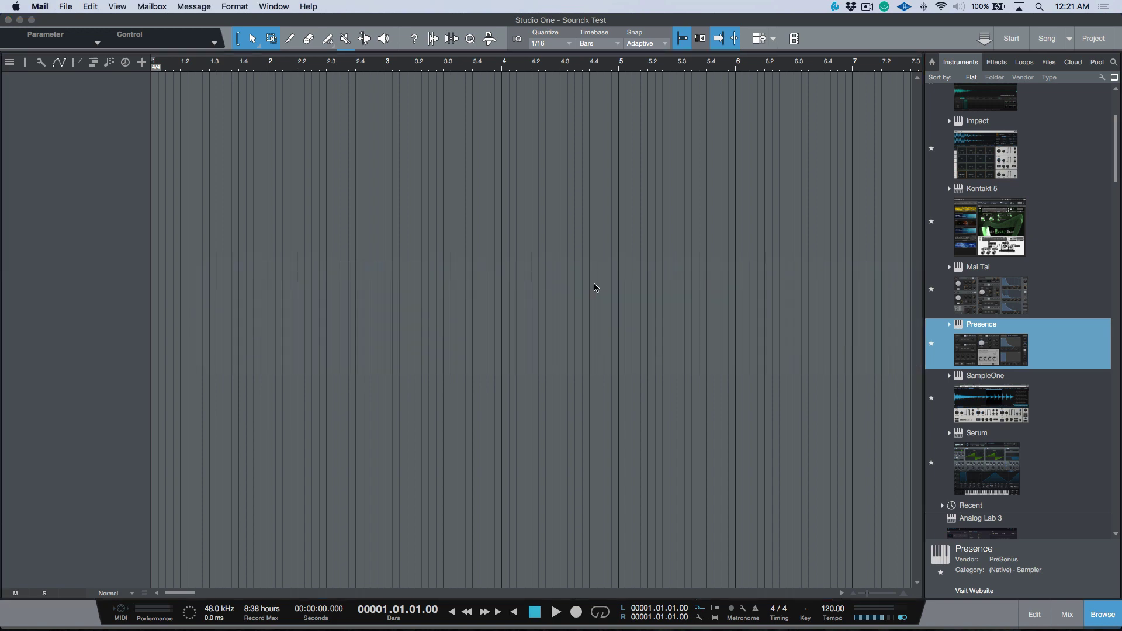
pyautogui.press('super+Tab')
pyautogui.press('super+Tab')
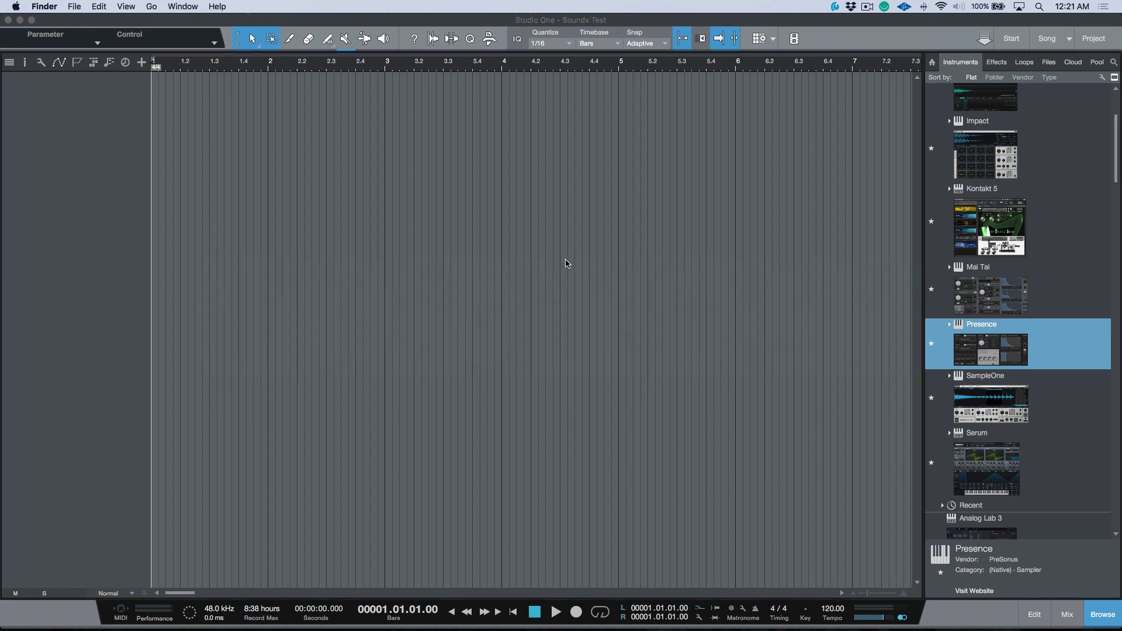
pyautogui.press('super+n')
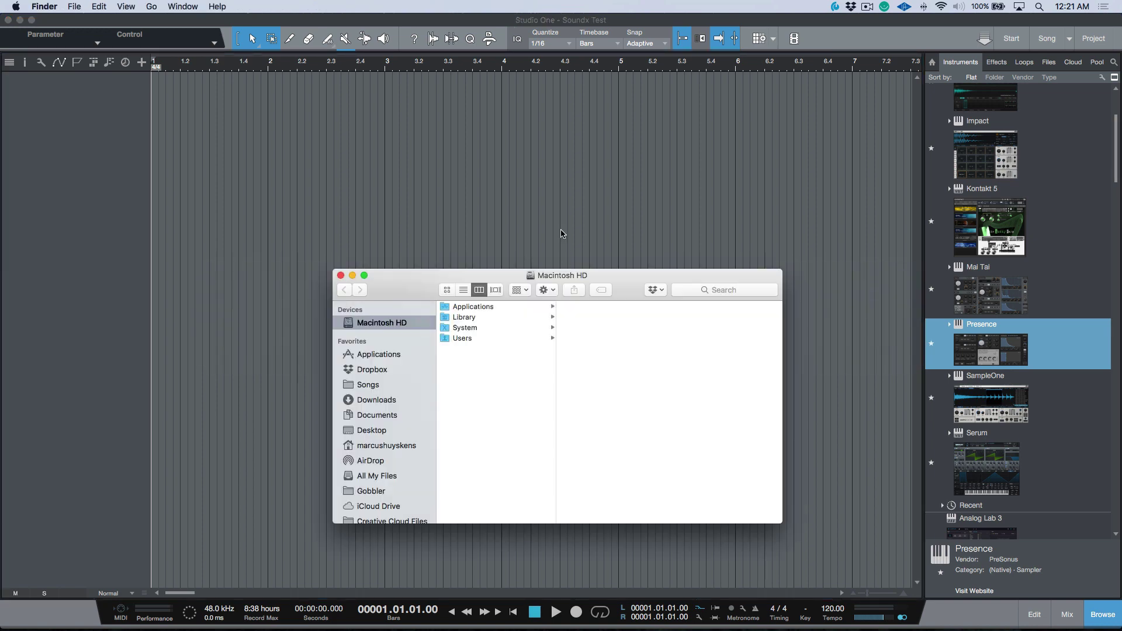
pyautogui.click(390, 385)
pyautogui.click(481, 445)
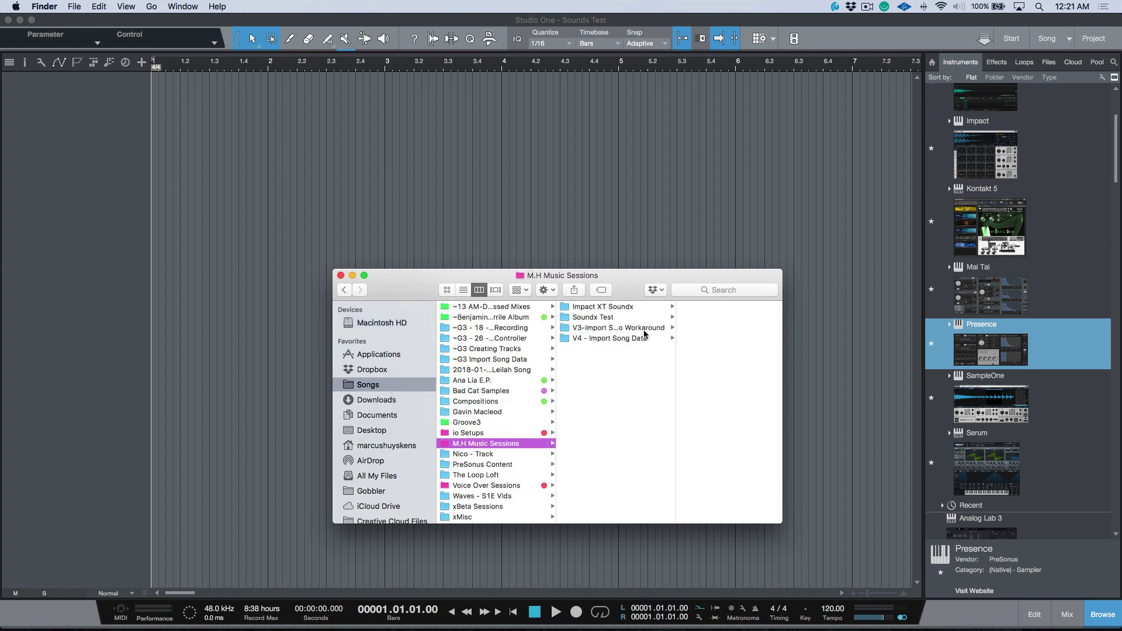
pyautogui.click(620, 308)
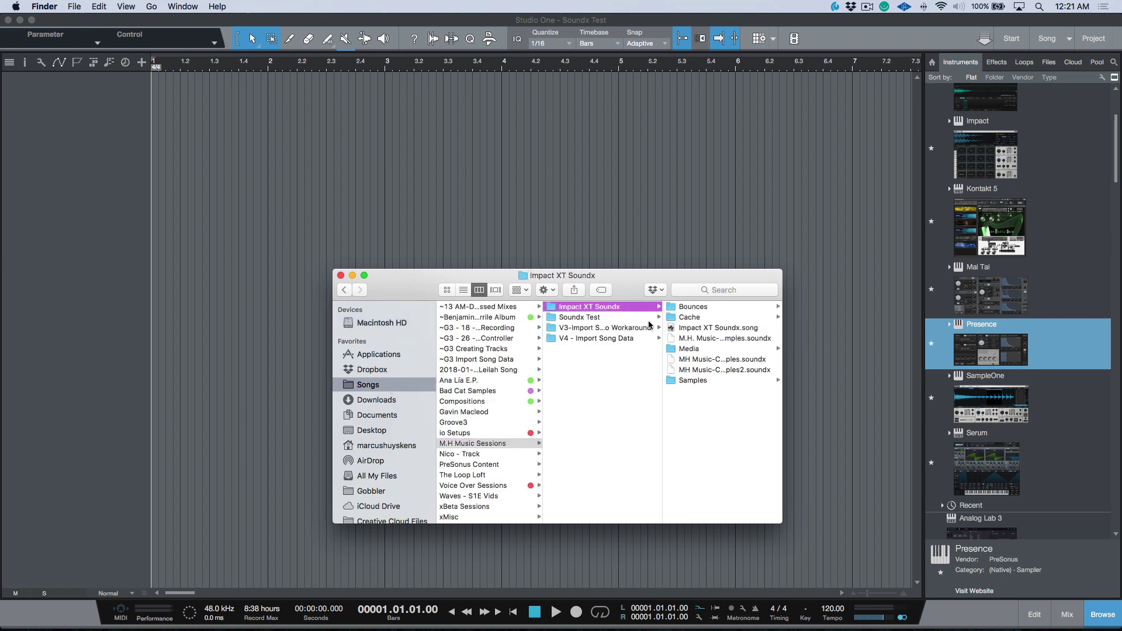
pyautogui.click(729, 339)
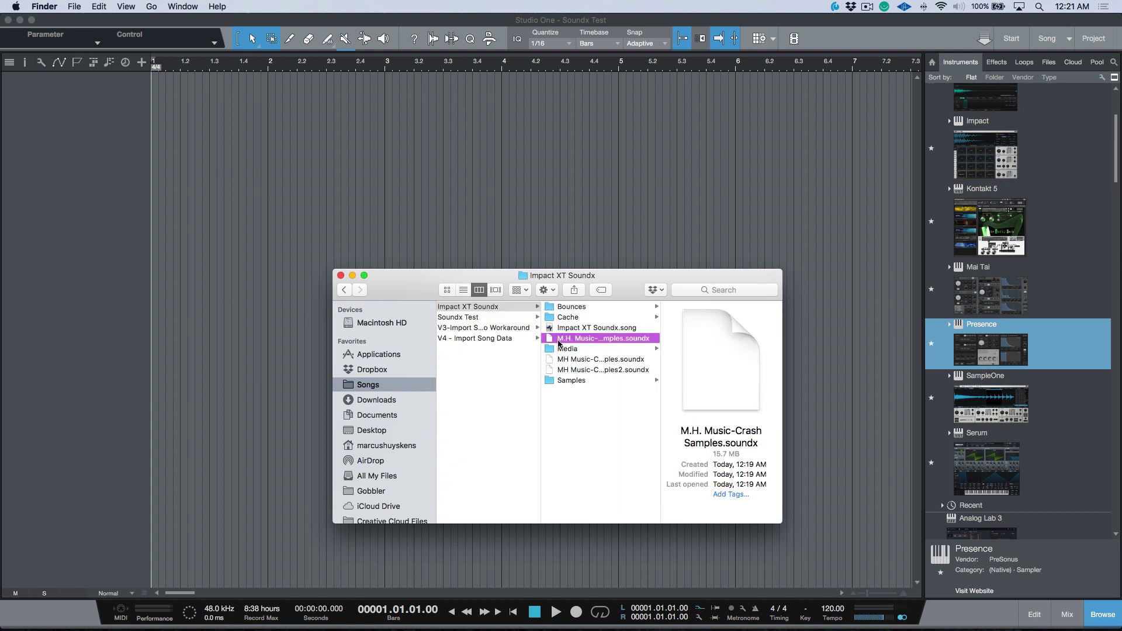
# - Drag M.H. Music-Crash Samples.soundx into the arrange view to create an Impact XT track, then close its window
pyautogui.moveTo(552, 340); pyautogui.dragTo(361, 178)
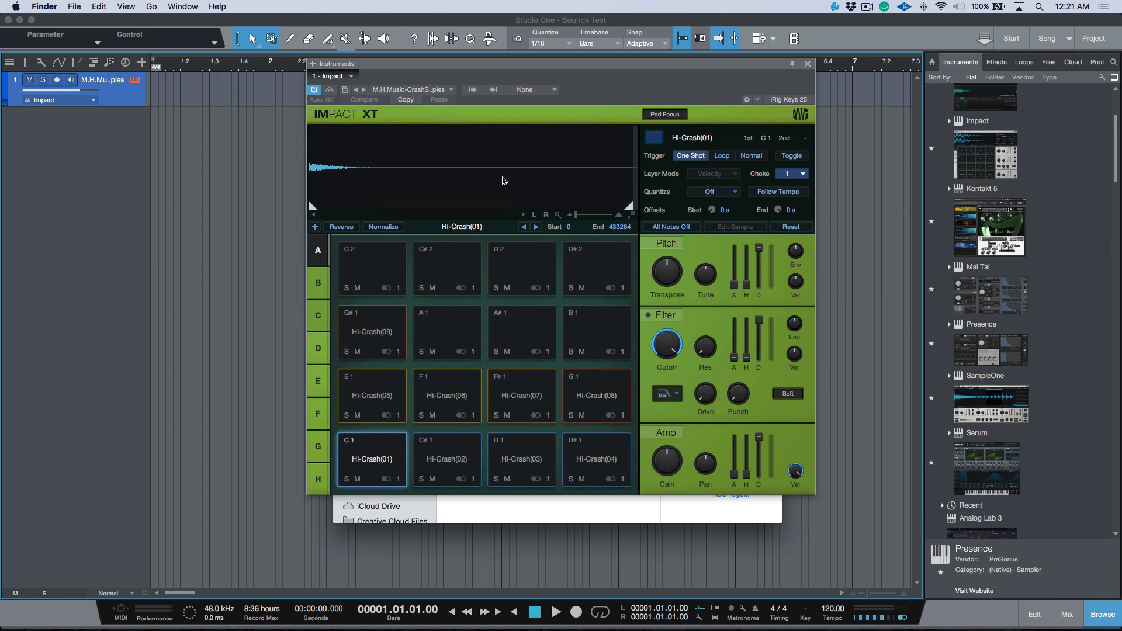
pyautogui.click(346, 89)
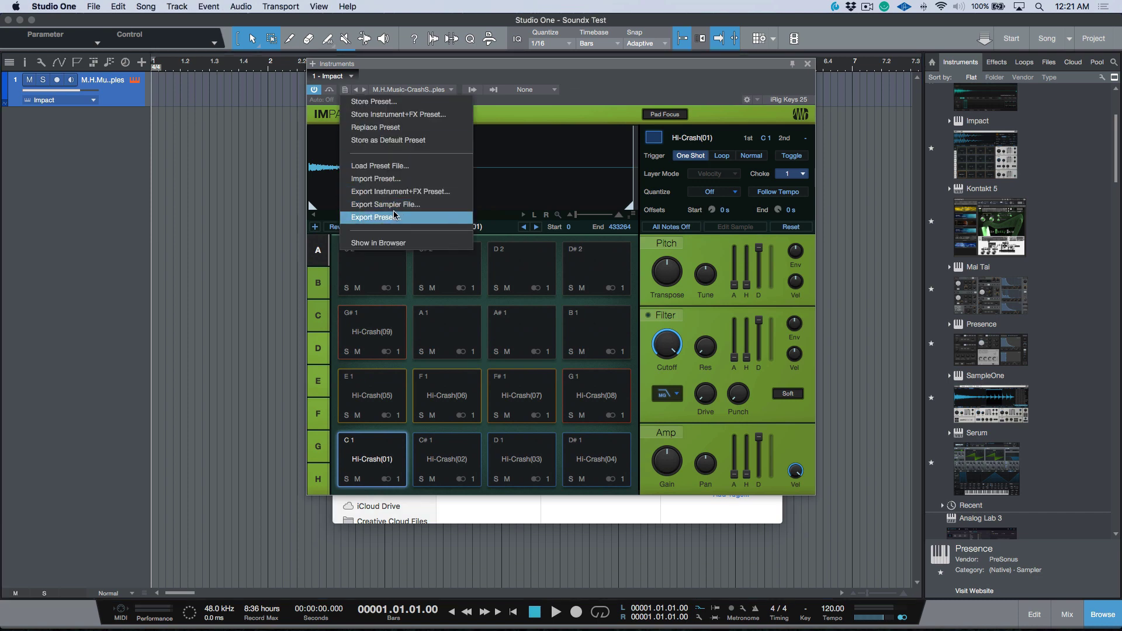
pyautogui.click(608, 97)
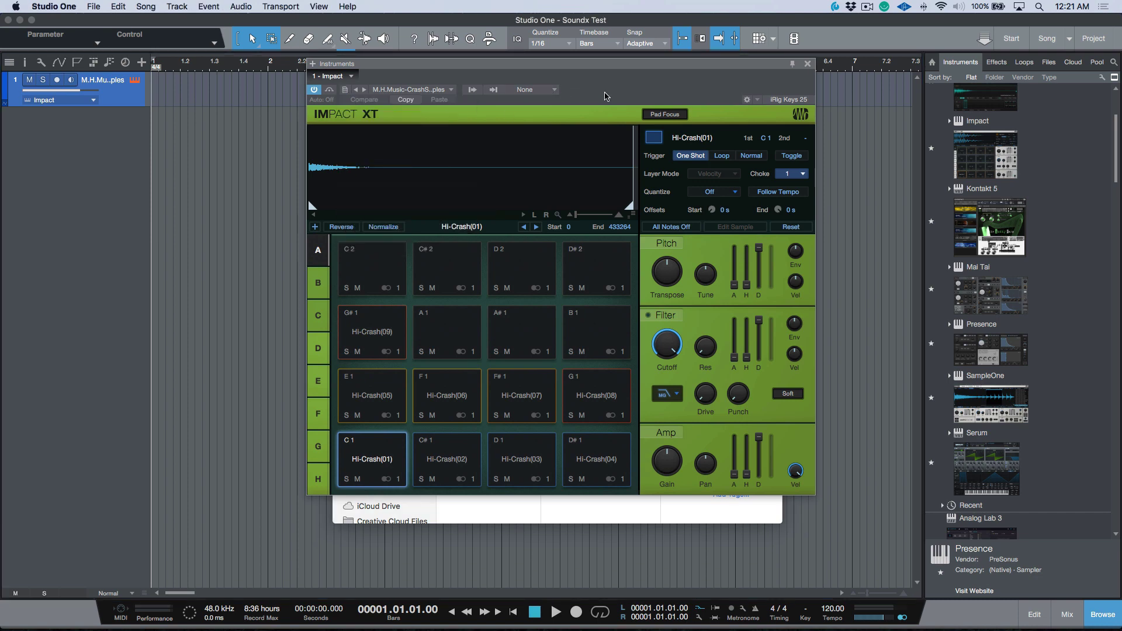
pyautogui.click(807, 66)
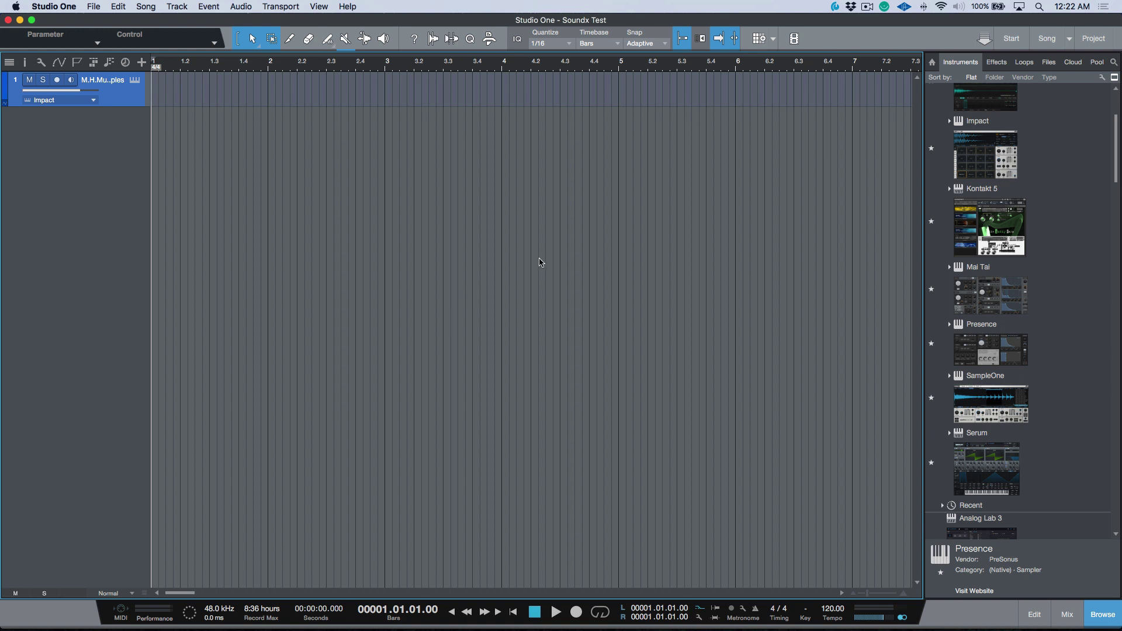
# - Save the song, copying the external .soundx file into its media folder, and select it in the Pool
pyautogui.press('super+s')
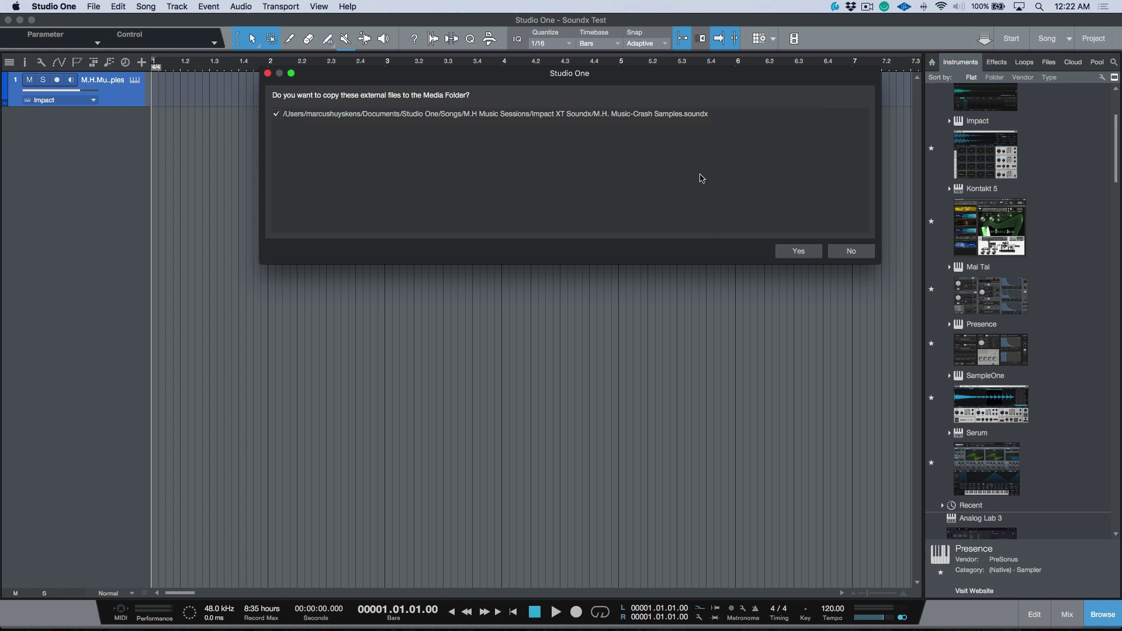
pyautogui.click(786, 249)
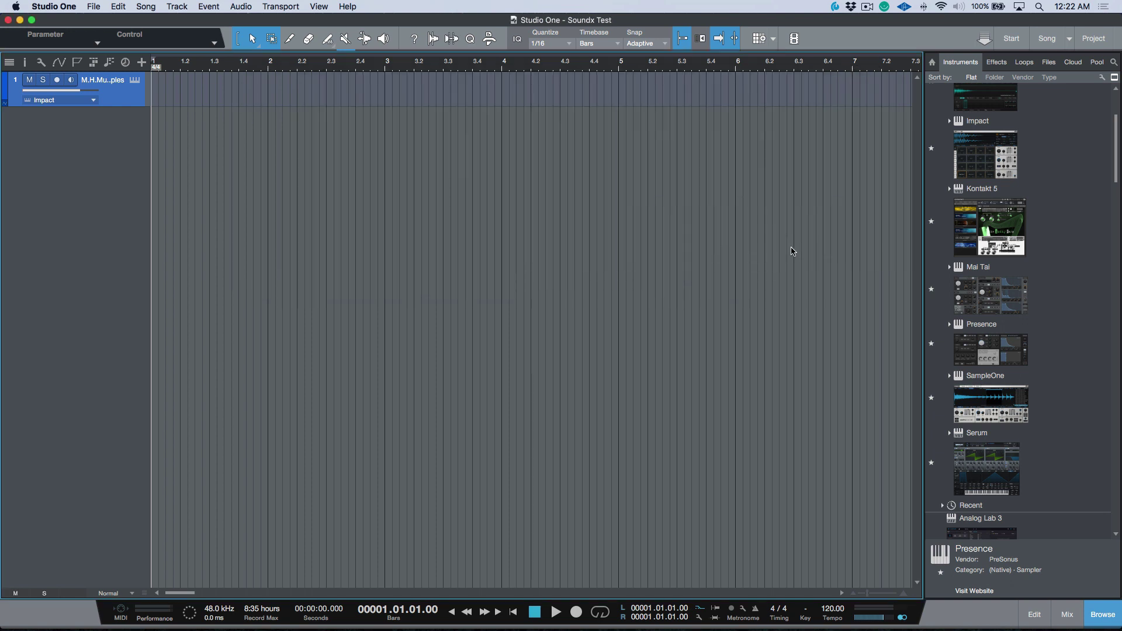
pyautogui.click(1097, 62)
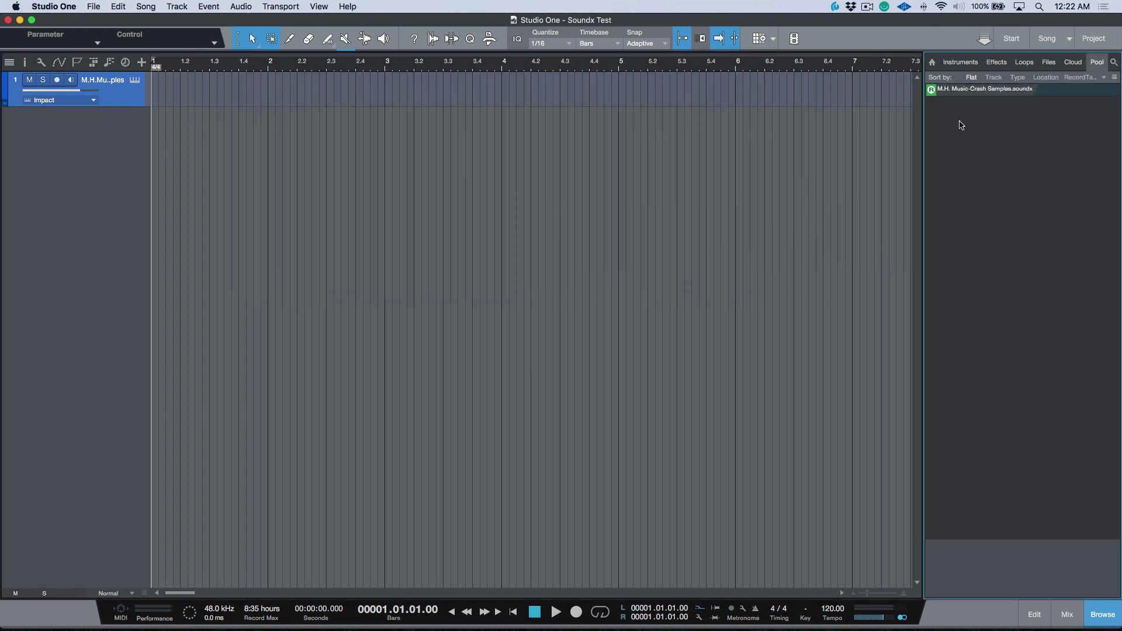
pyautogui.click(973, 95)
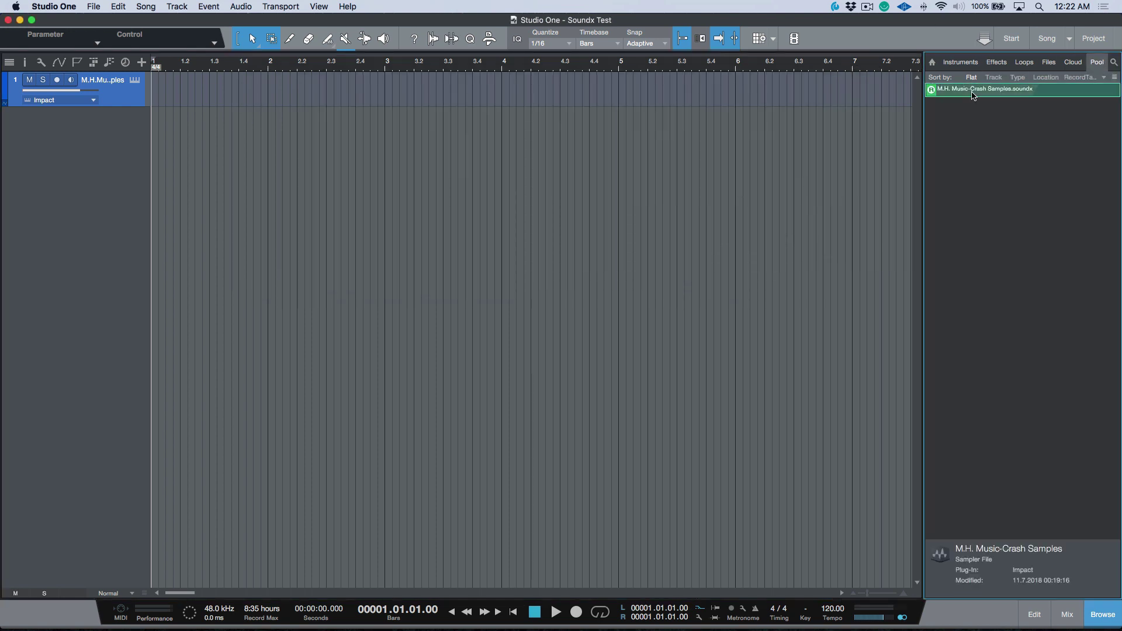
# - Reveal the pooled .soundx file in its Sound folder via Show in Finder, then close both Finder windows
pyautogui.rightClick(1027, 96)
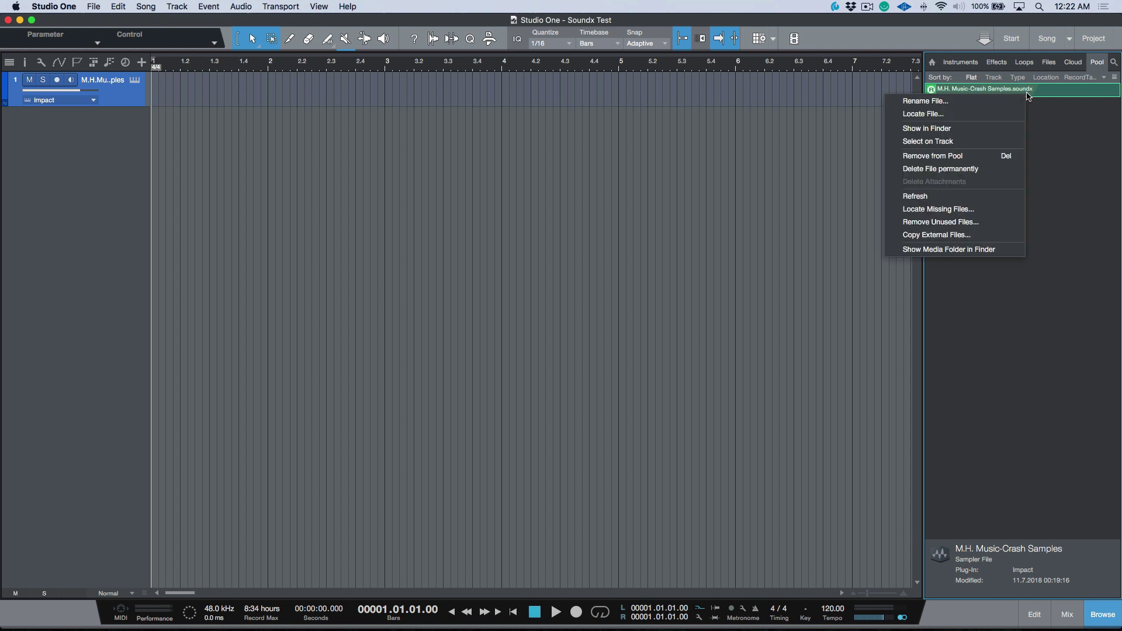
pyautogui.click(891, 134)
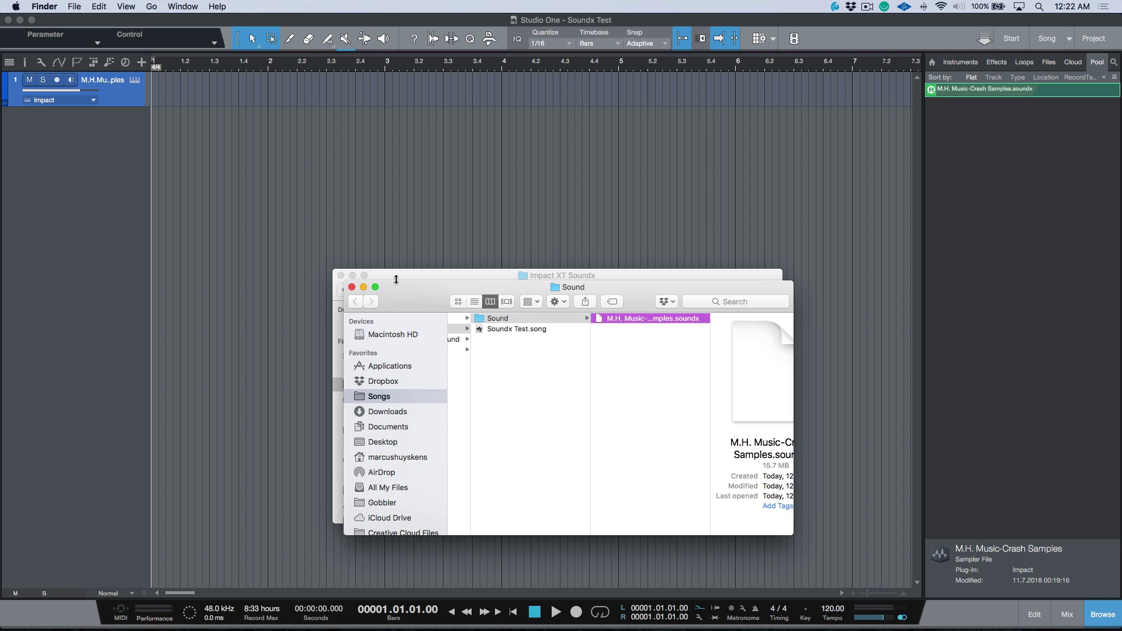
pyautogui.click(351, 287)
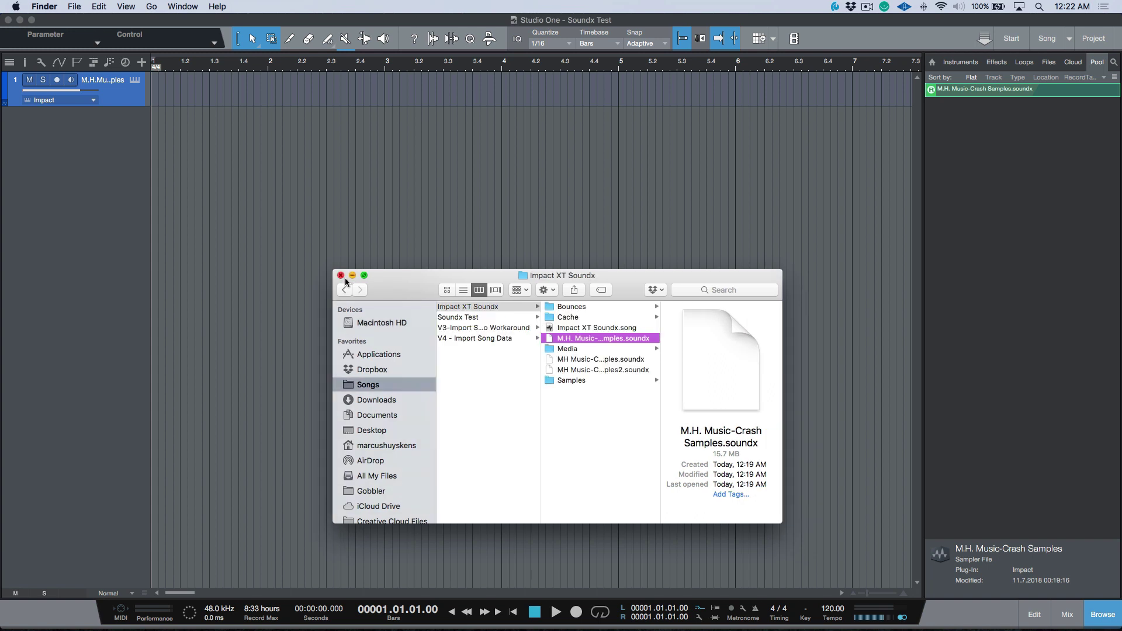
pyautogui.click(341, 276)
pyautogui.click(368, 270)
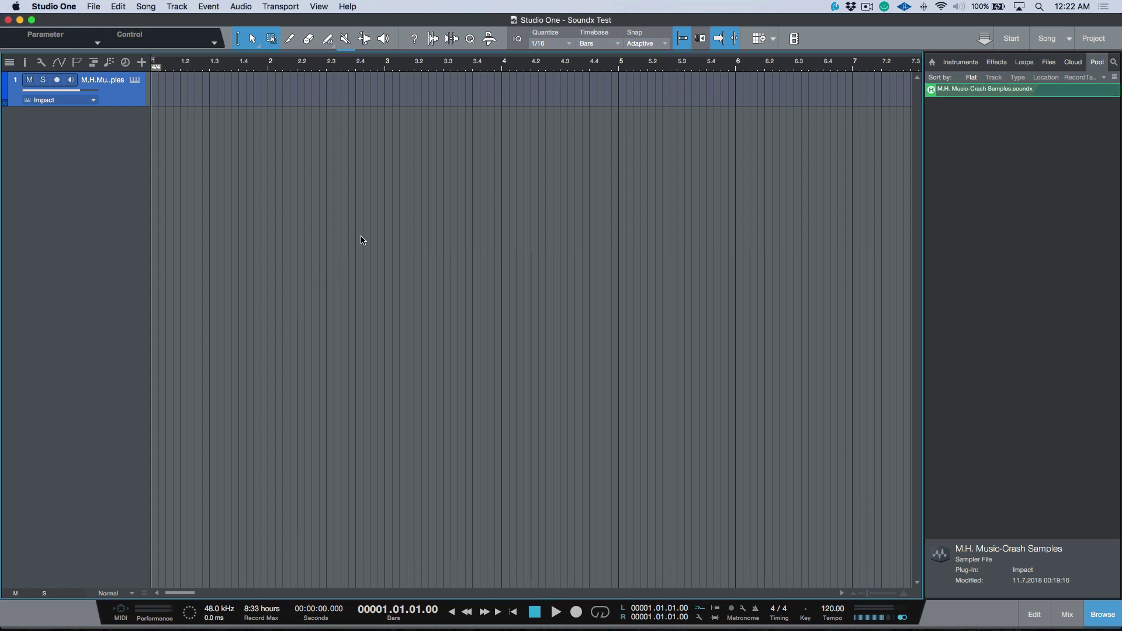
# - Open Impact XT, play the nine Hi-Crash pads C1–G#1, and reveal pad G#1's sampler file in Finder
pyautogui.click(135, 85)
pyautogui.click(367, 403)
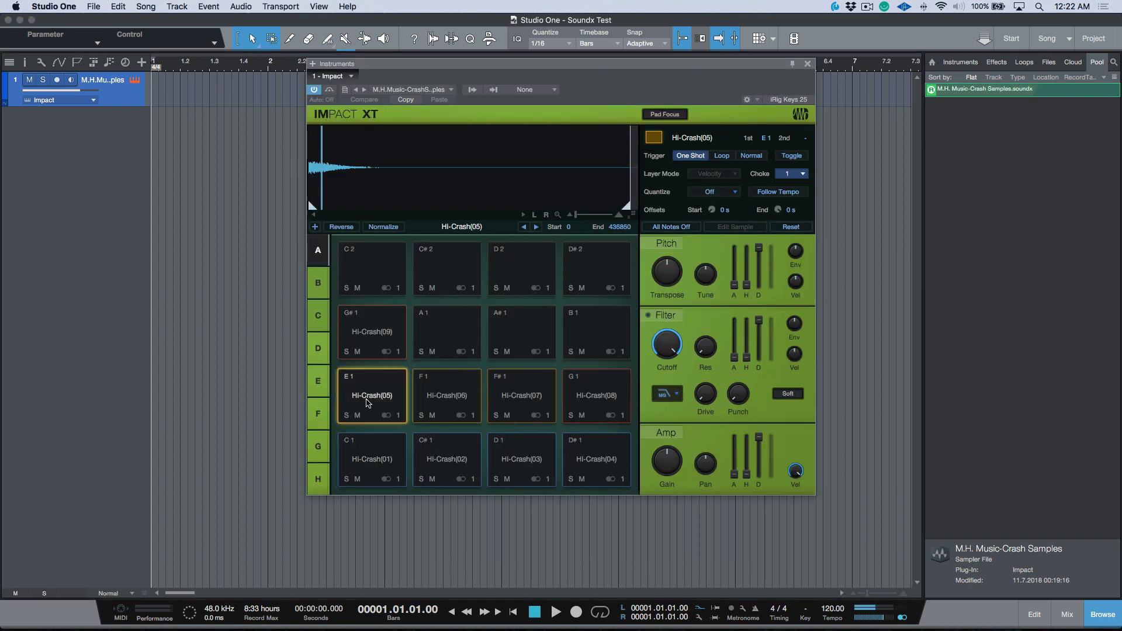
pyautogui.click(372, 332)
pyautogui.click(447, 396)
pyautogui.click(521, 396)
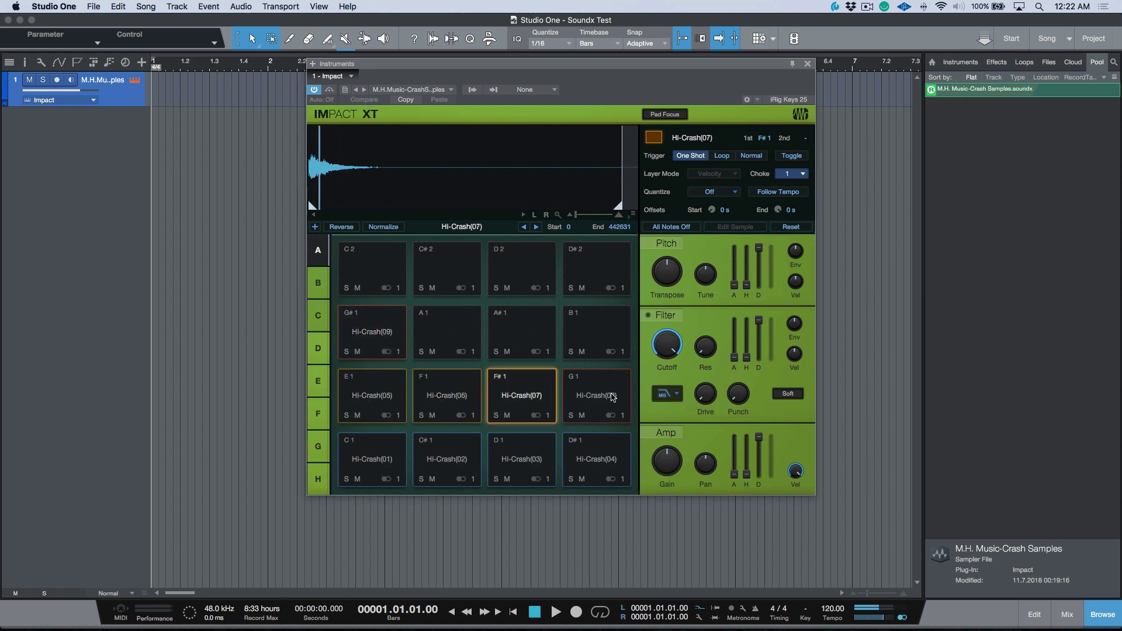
pyautogui.click(612, 397)
pyautogui.click(596, 455)
pyautogui.click(521, 456)
pyautogui.click(446, 456)
pyautogui.click(374, 456)
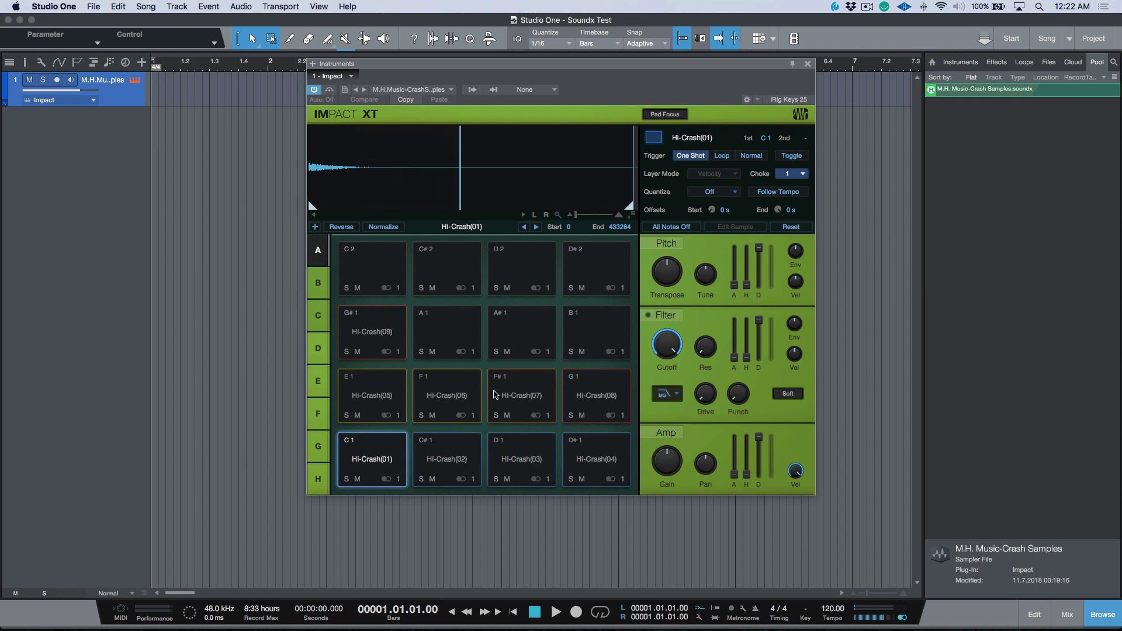
pyautogui.rightClick(373, 323)
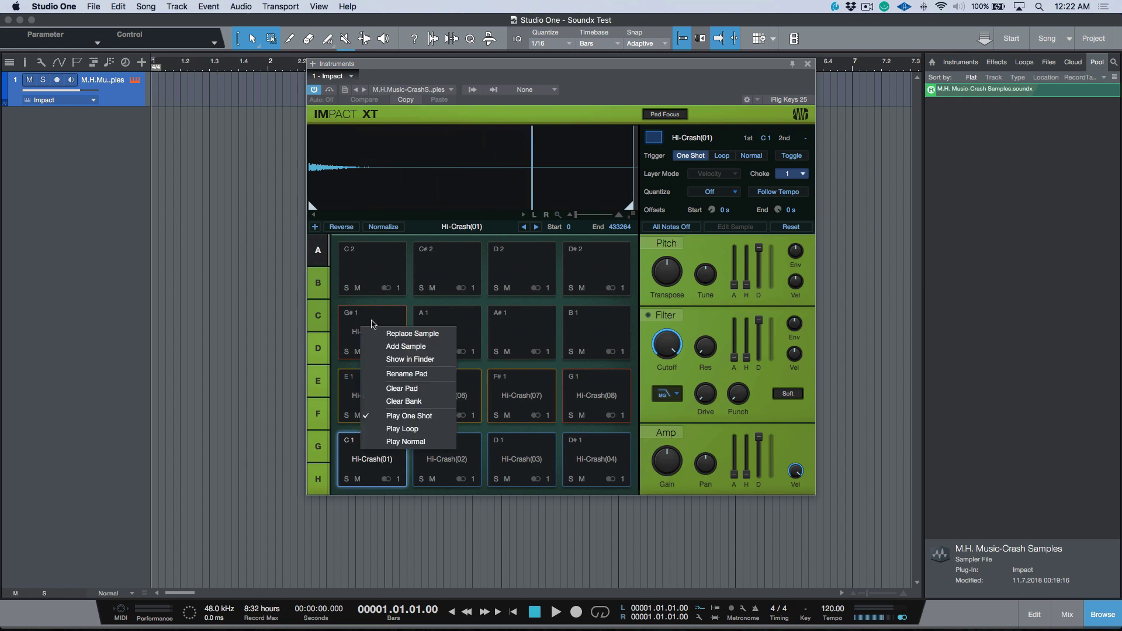
pyautogui.click(408, 359)
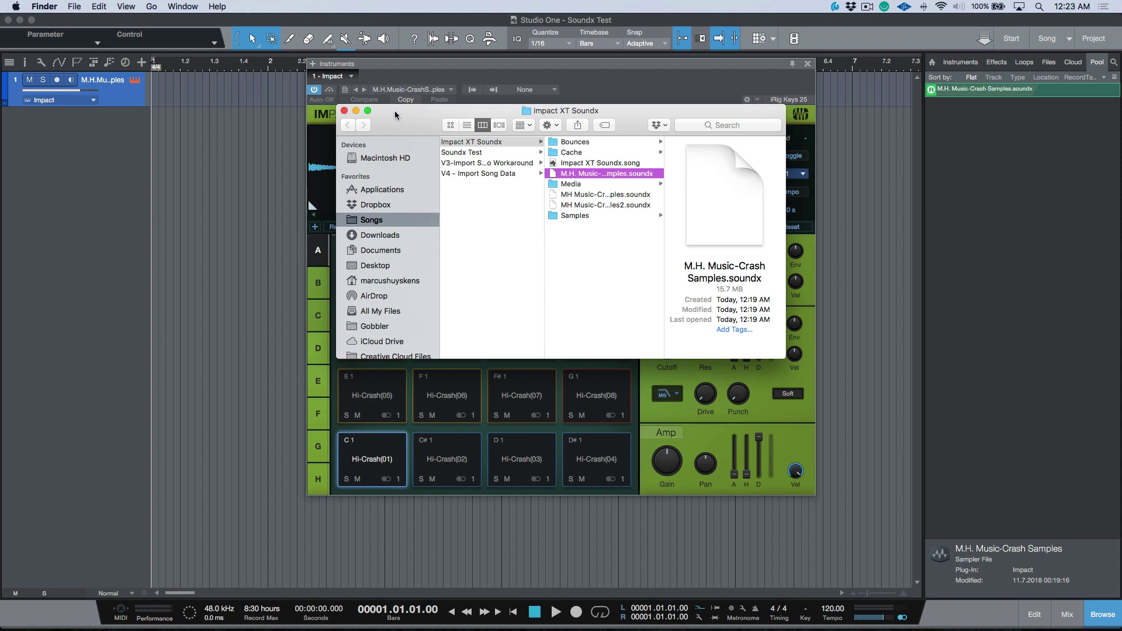
# - Close the Finder window and play the Hi-Crash pads C#1 through G#1 in Impact XT
pyautogui.click(344, 111)
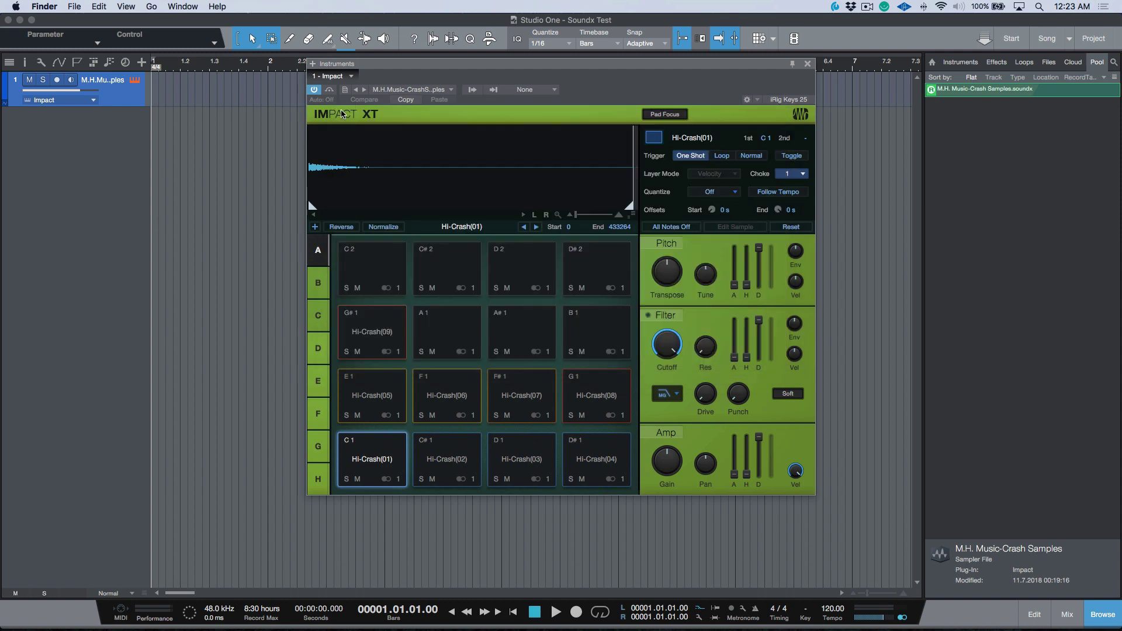
pyautogui.click(434, 451)
pyautogui.click(520, 457)
pyautogui.click(590, 456)
pyautogui.click(373, 397)
pyautogui.click(447, 398)
pyautogui.click(522, 397)
pyautogui.click(596, 397)
pyautogui.click(365, 331)
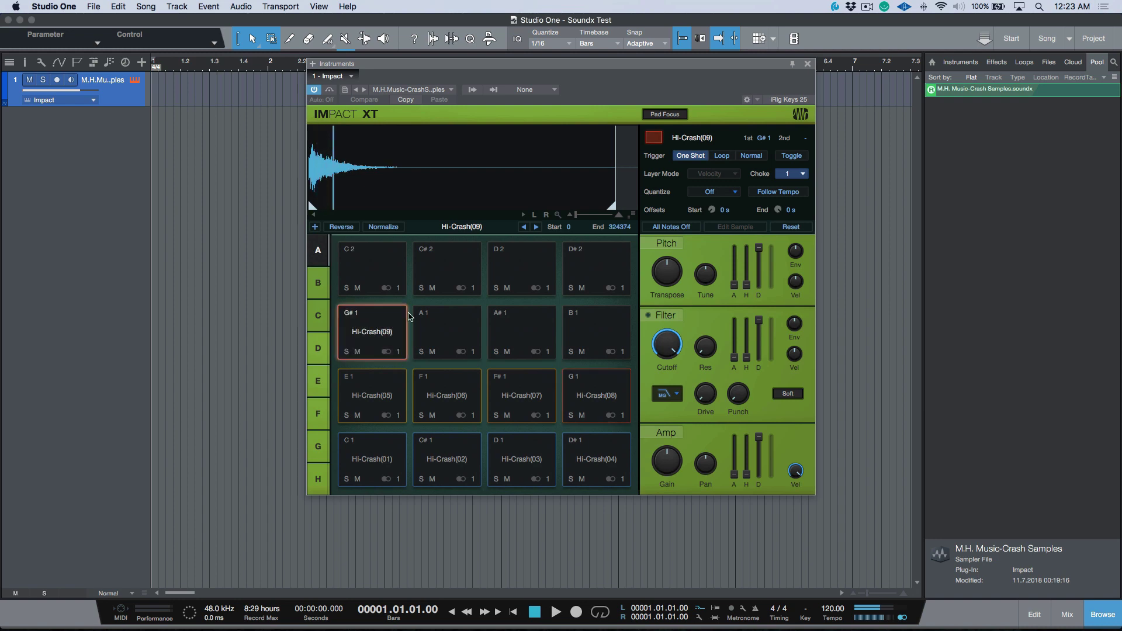